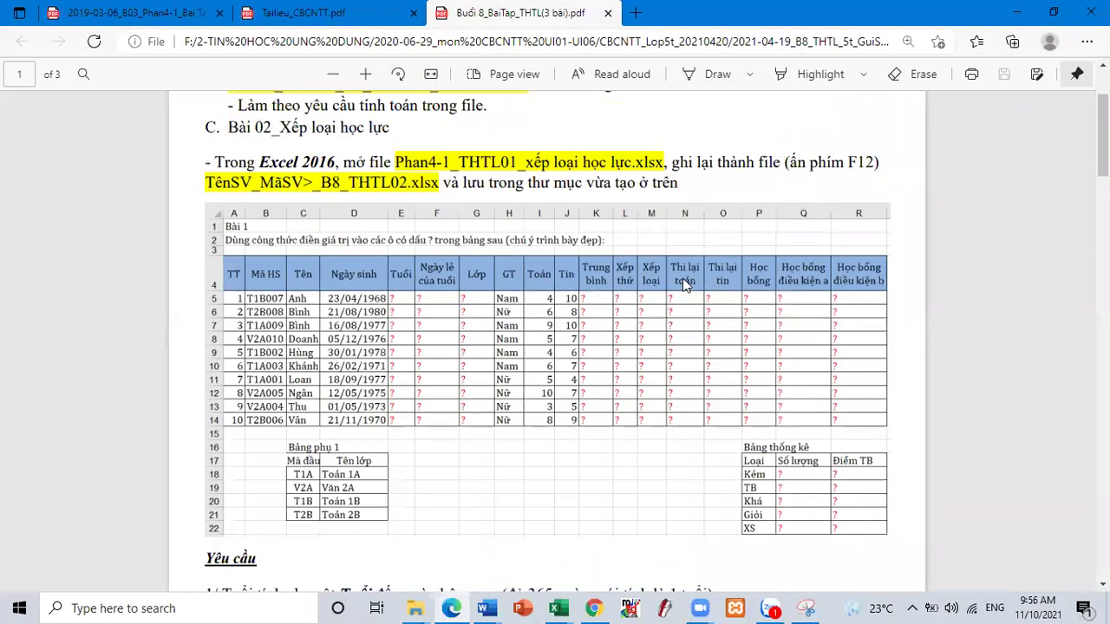
# Step: Switch to the B3_THTL1 student workbook in Excel and insert two blank columns before the Học bổng column
pyautogui.click(557, 608)
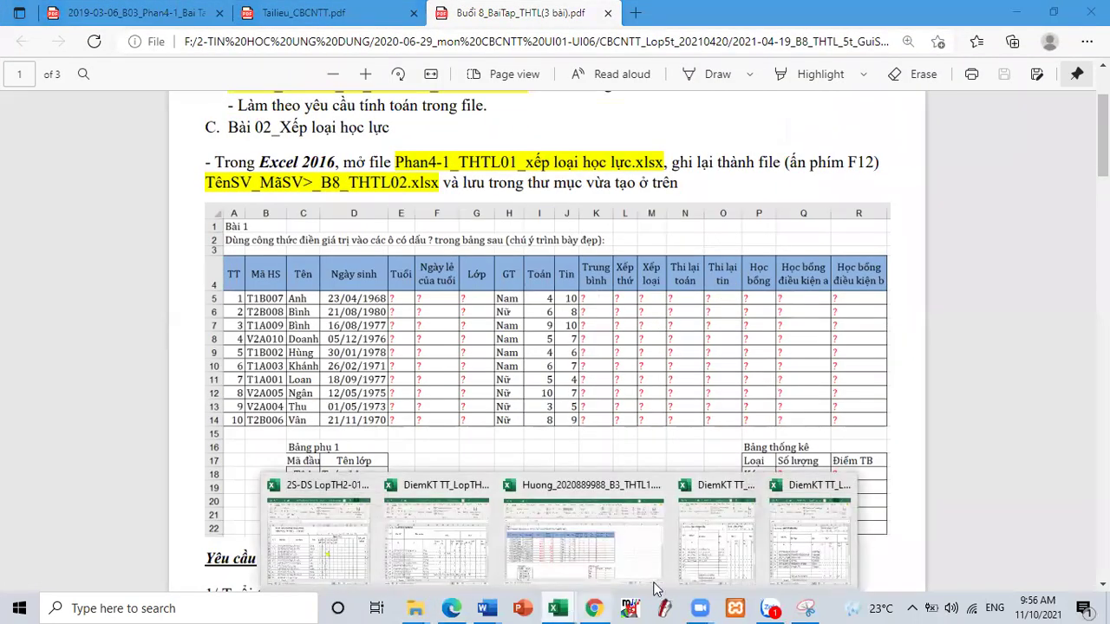
pyautogui.click(566, 554)
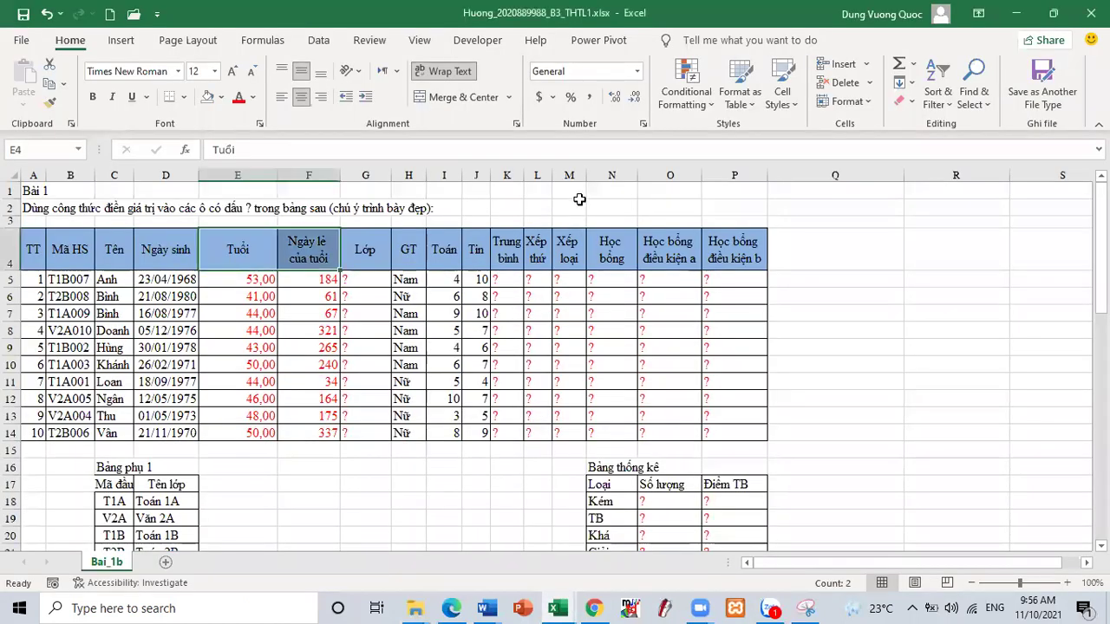
pyautogui.click(598, 172)
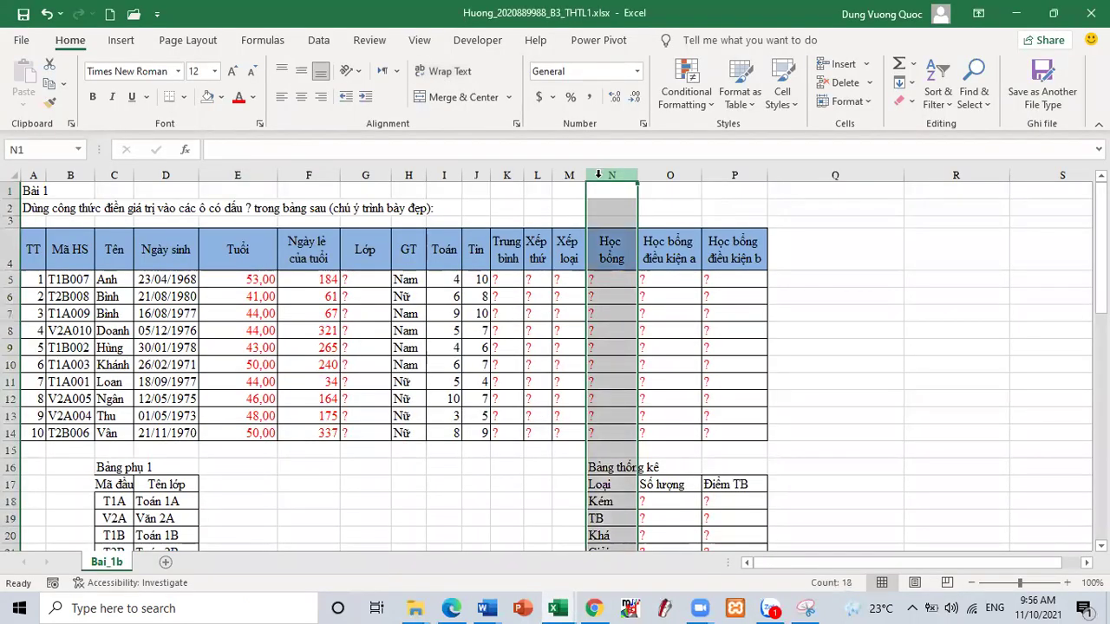
pyautogui.rightClick(599, 174)
pyautogui.click(642, 313)
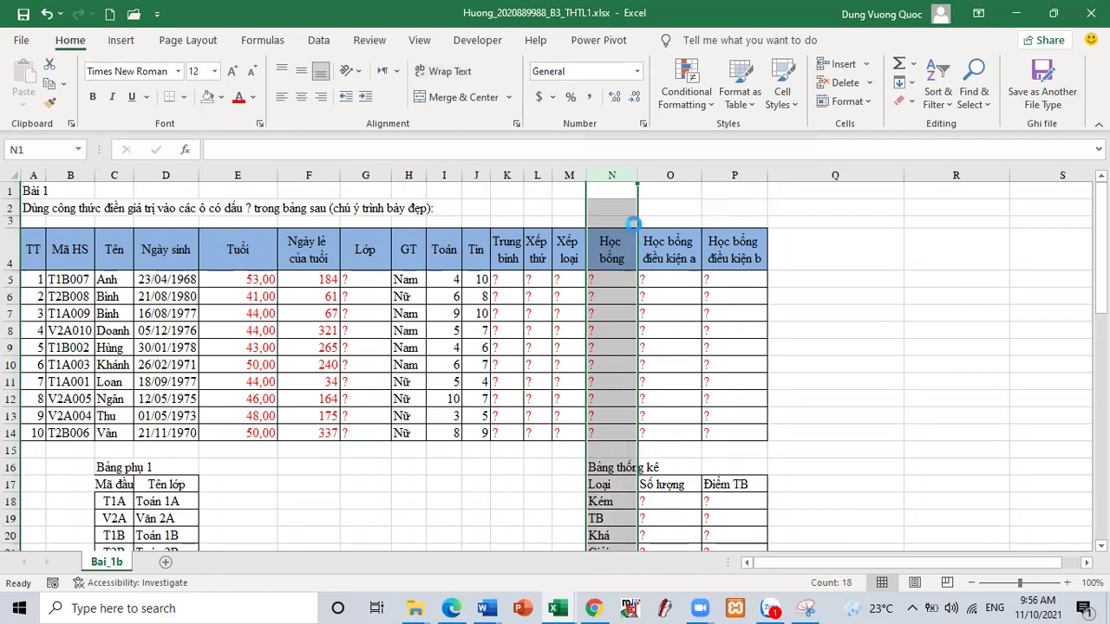
pyautogui.rightClick(604, 174)
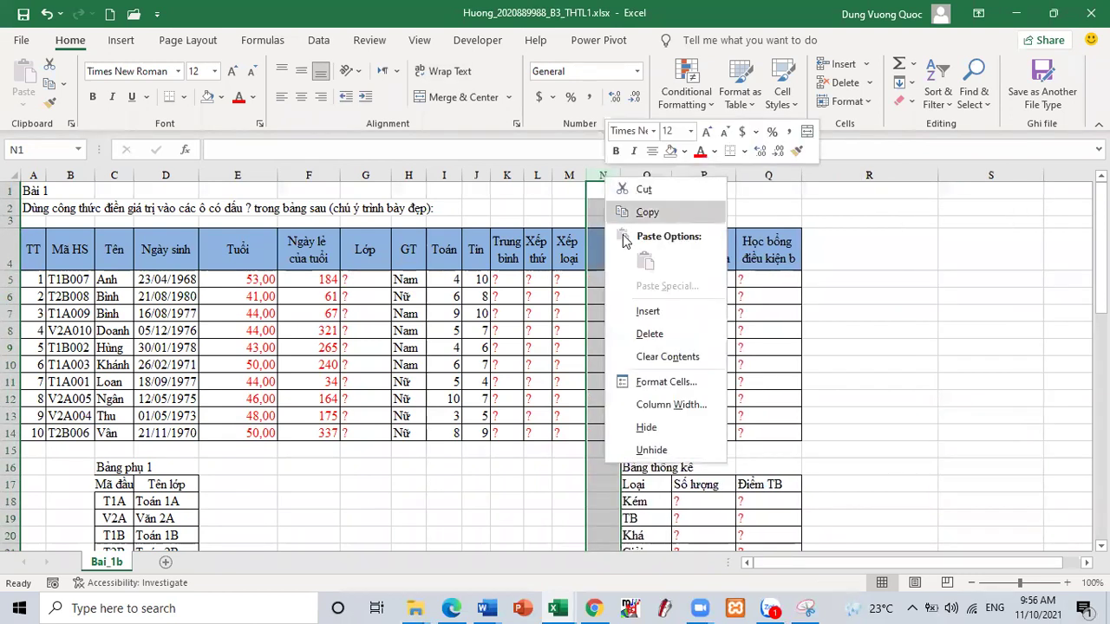
pyautogui.click(603, 178)
pyautogui.rightClick(605, 176)
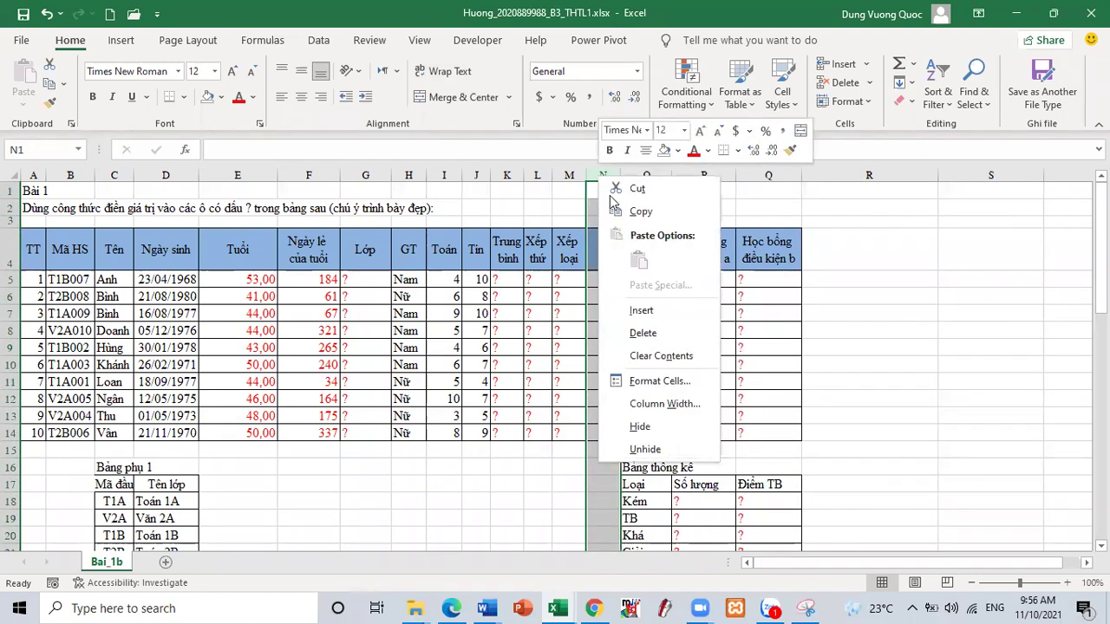
pyautogui.click(643, 314)
pyautogui.click(604, 250)
pyautogui.press('F4')
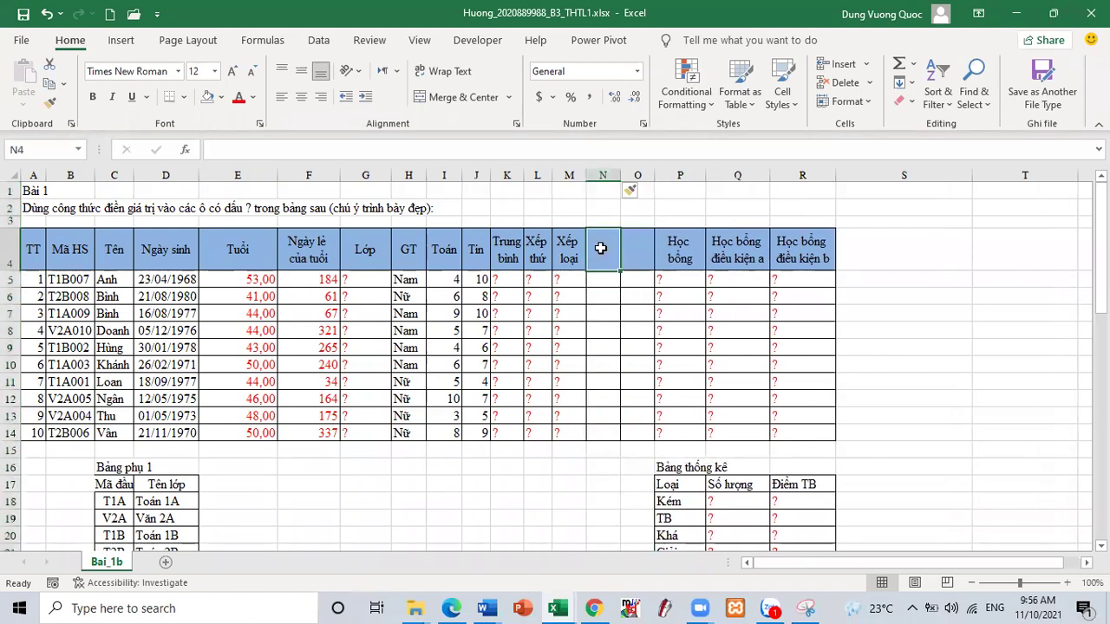
# Step: Enter the headers "Thi lại Toán" in N4 and "Thi lại Tin" in O4, and widen column N slightly
pyautogui.write('Thi lại Toan')
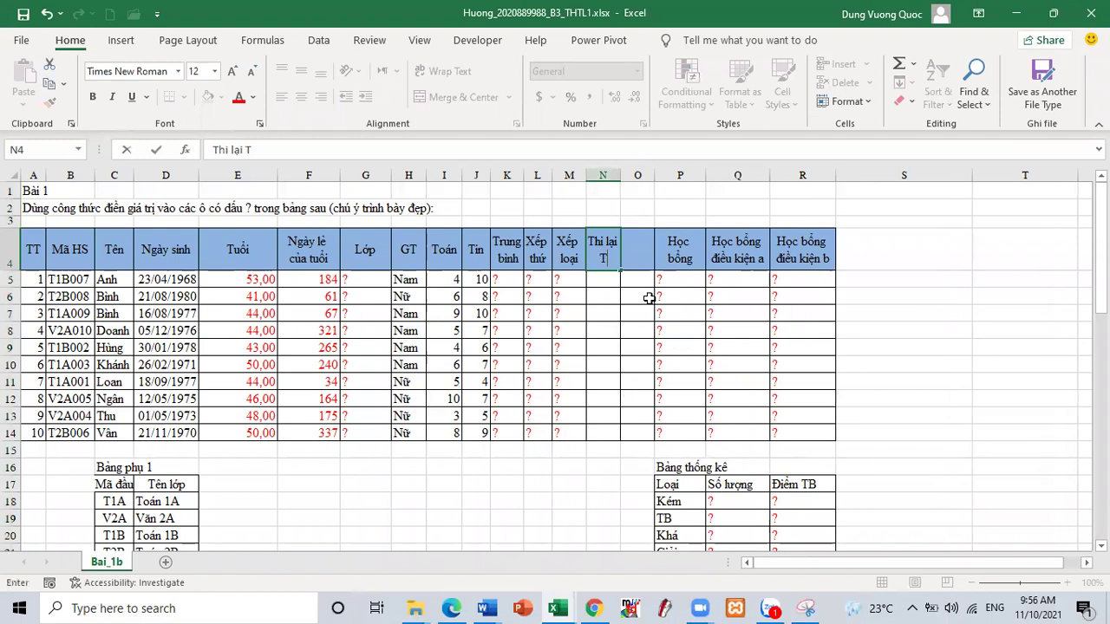
pyautogui.press('Tab')
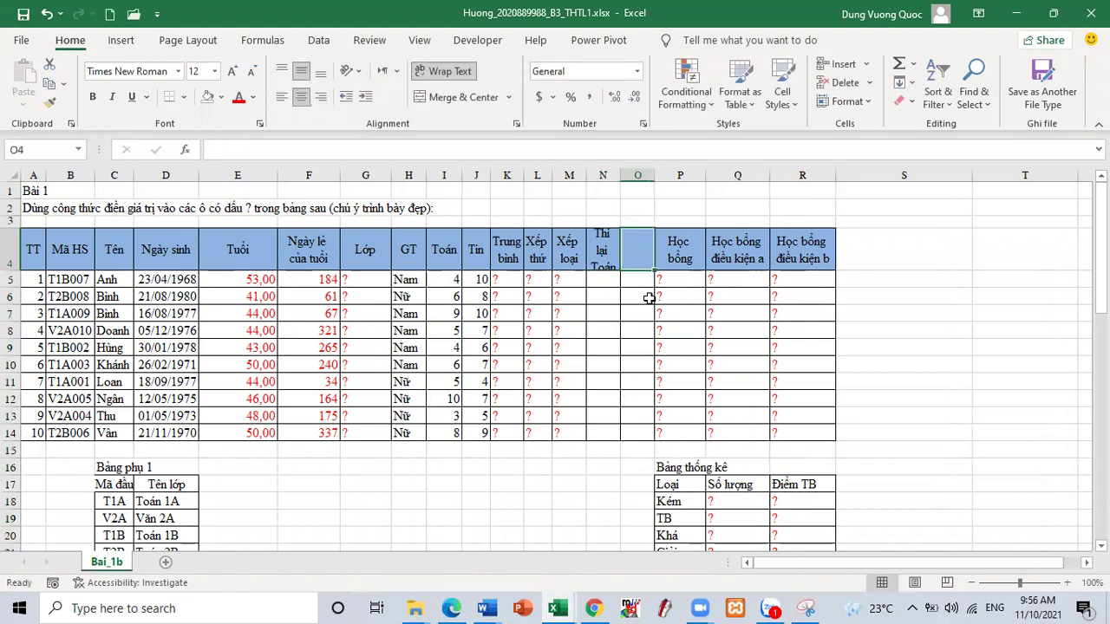
pyautogui.write('Thi laij Ti')
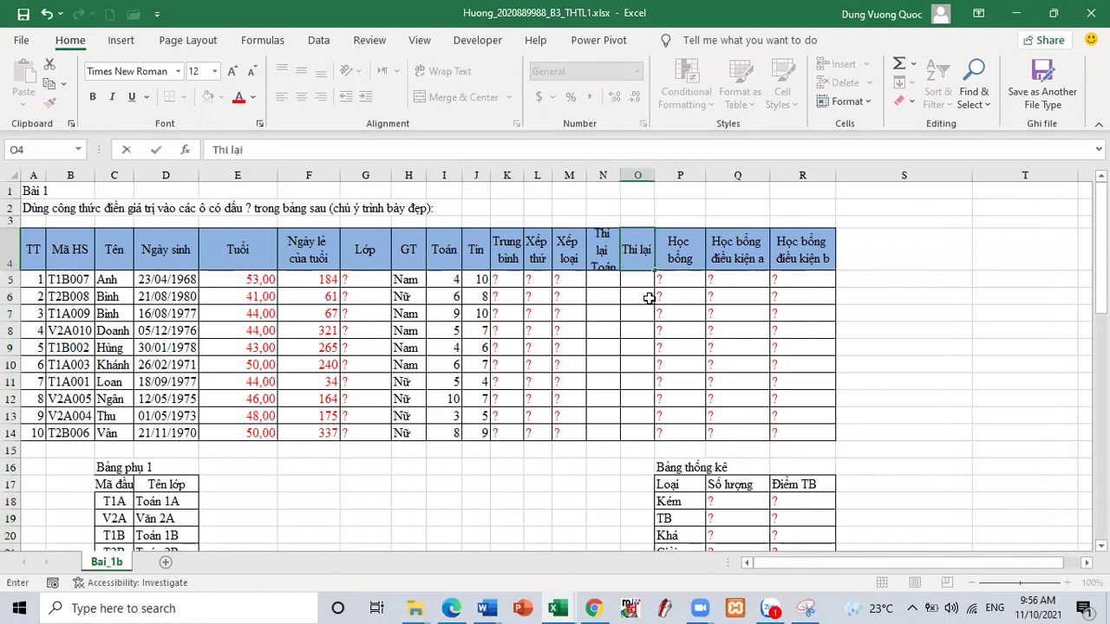
pyautogui.write('n')
pyautogui.press('Return')
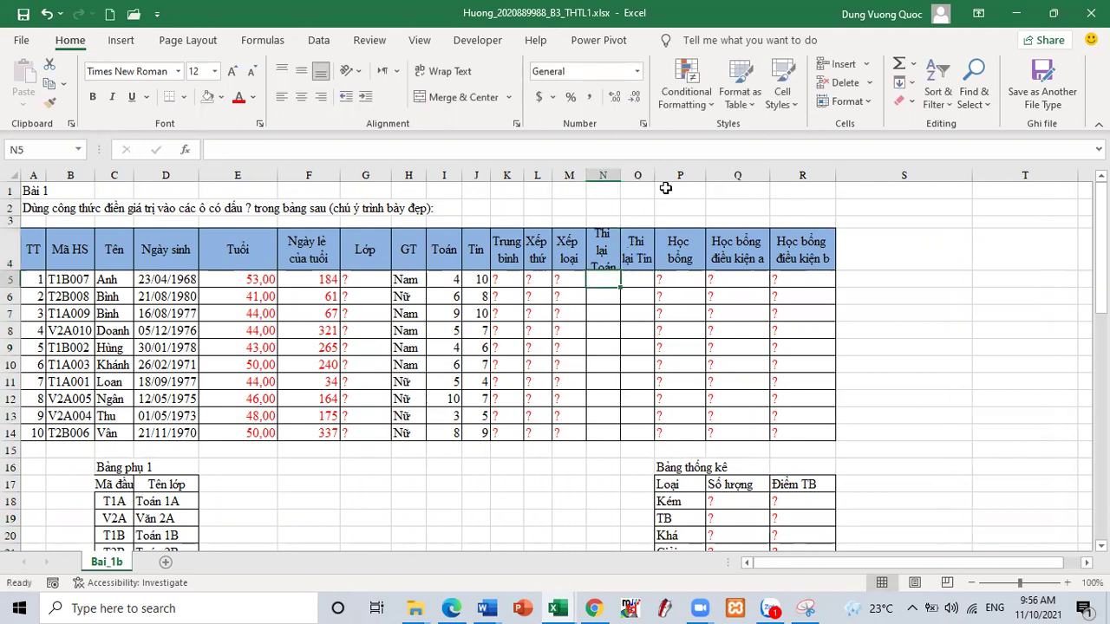
pyautogui.moveTo(622, 176); pyautogui.dragTo(627, 176)
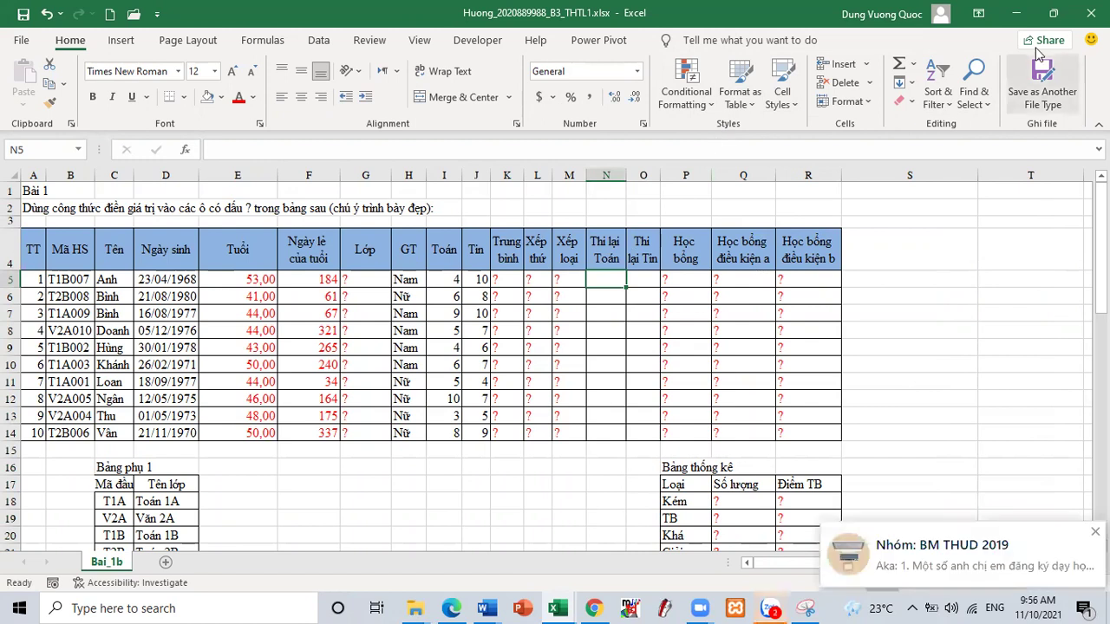
# Step: Read requirements 5 and 6 in the exercise PDF for the Thi lại Toán and Thi lại Tin columns, and return to the workbook
pyautogui.click(1053, 13)
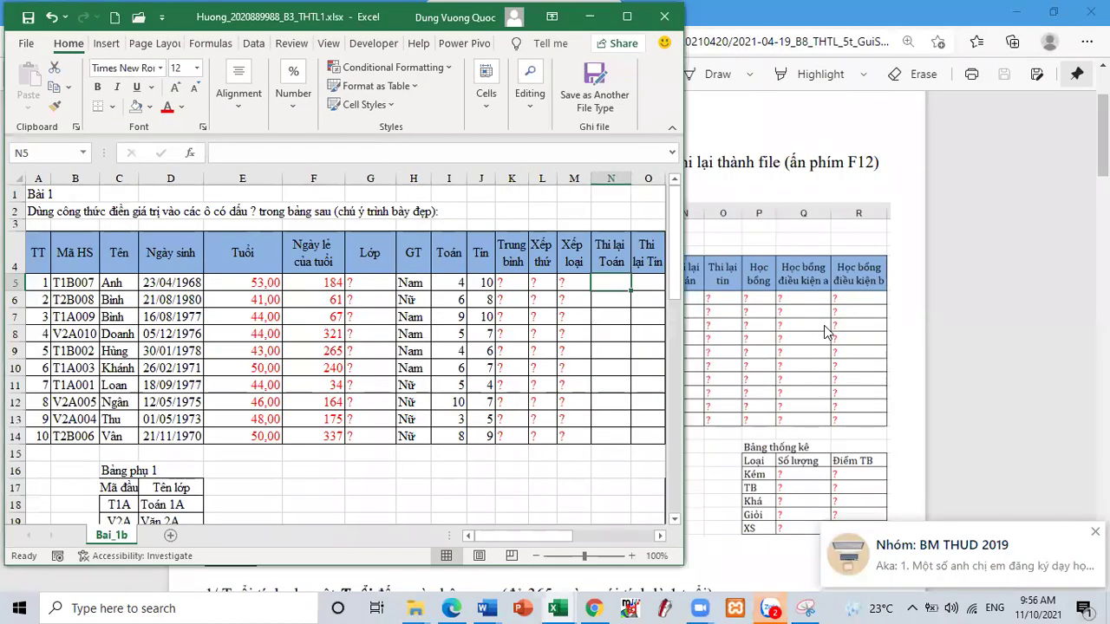
pyautogui.click(827, 325)
pyautogui.scroll(-5, 608, 416)
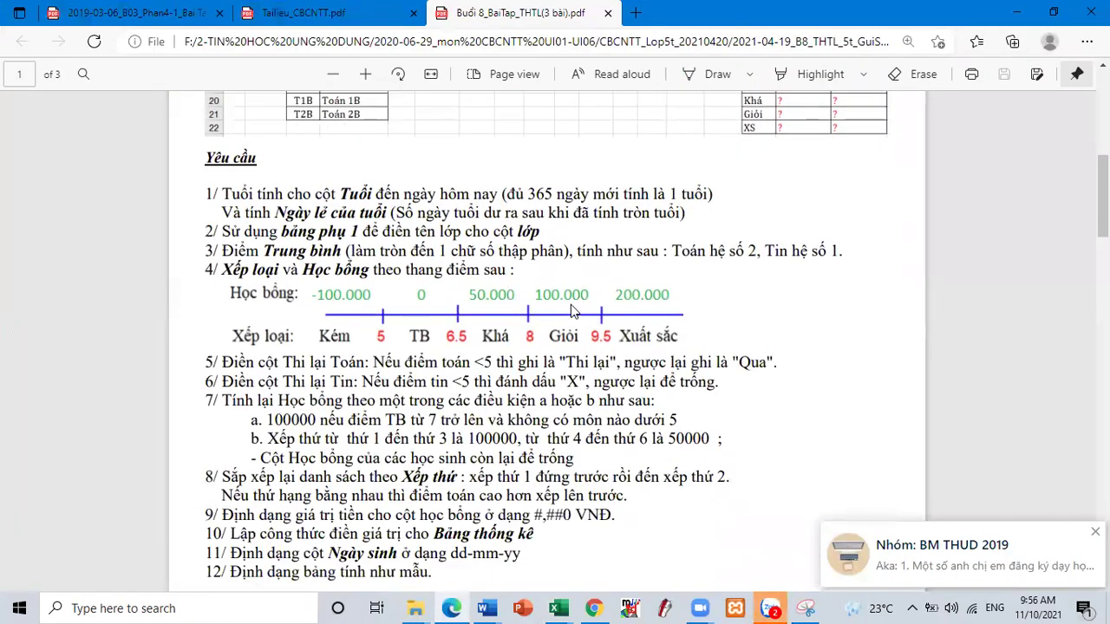
pyautogui.scroll(-2, 405, 299)
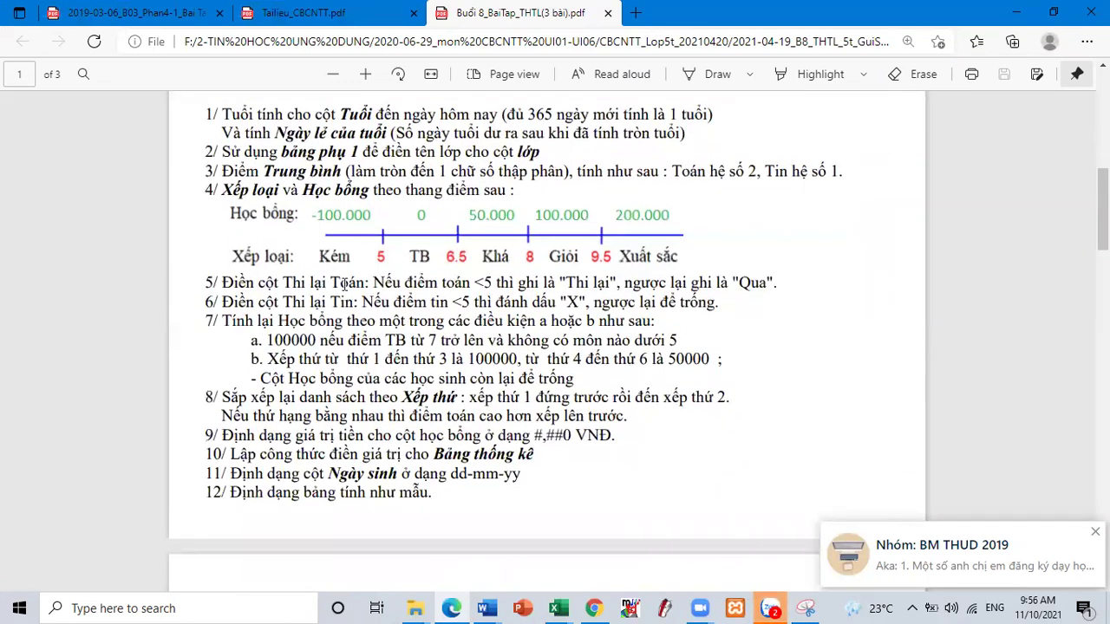
pyautogui.moveTo(371, 284); pyautogui.dragTo(765, 282)
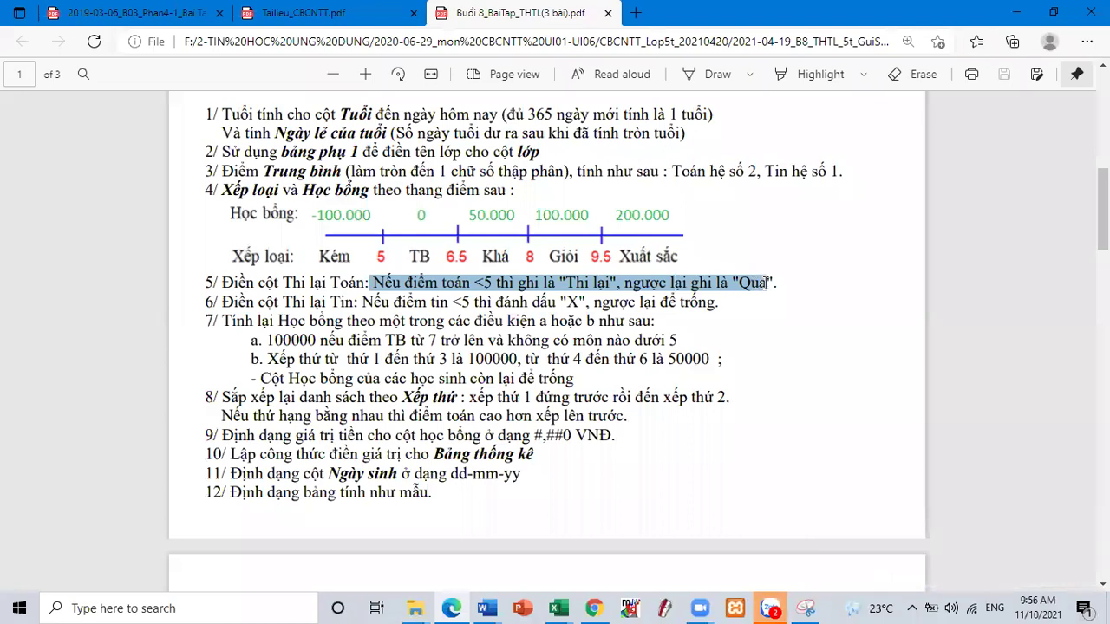
pyautogui.moveTo(363, 302); pyautogui.dragTo(741, 300)
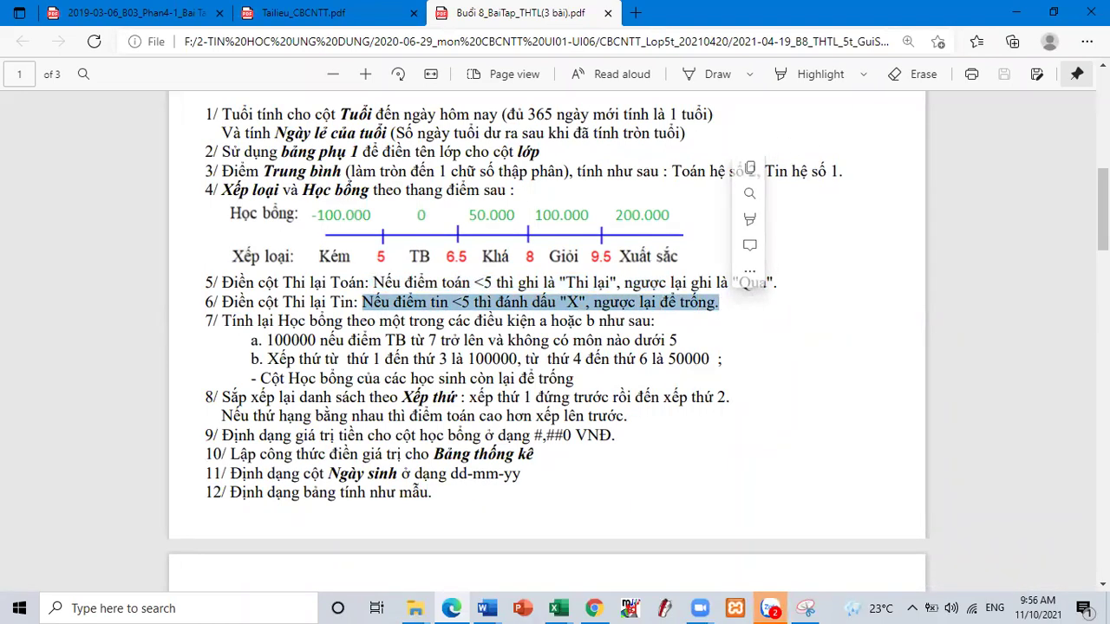
pyautogui.press('super+Down')
pyautogui.press('super+Down')
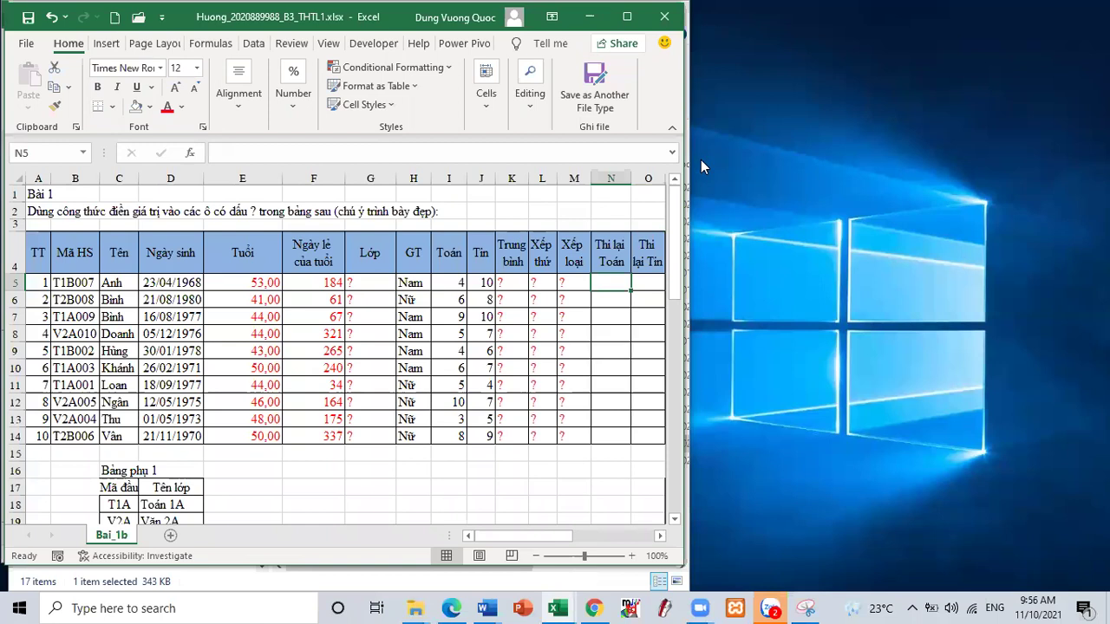
pyautogui.click(626, 16)
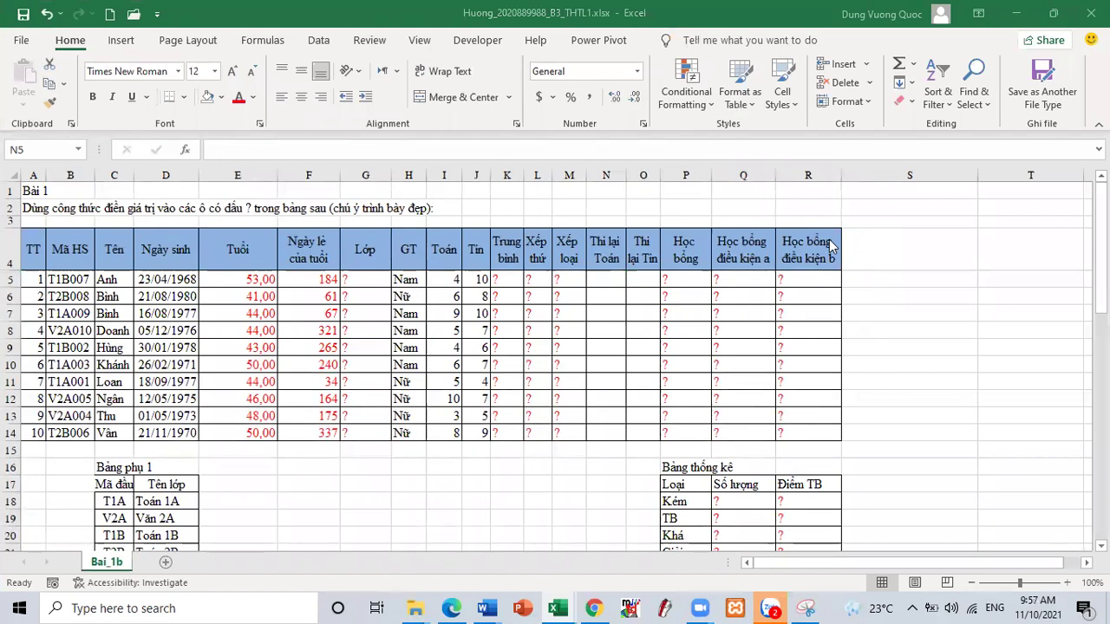
# Step: In N5, start an IF formula that tests whether the Toán score in I5 is less than 5
pyautogui.click(605, 279)
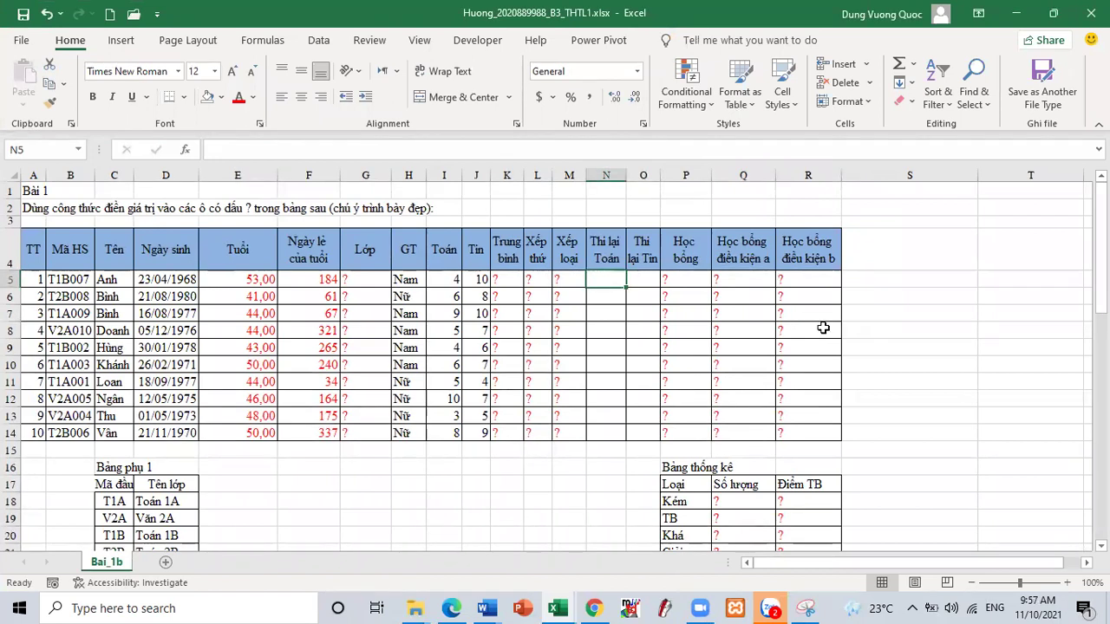
pyautogui.write('=')
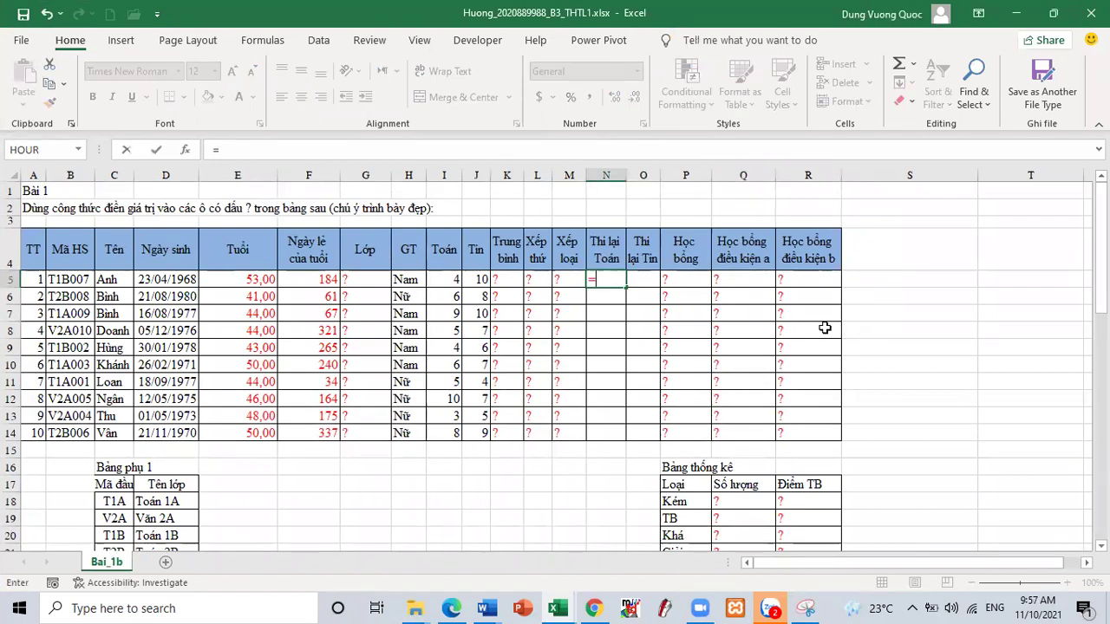
pyautogui.write('if()')
pyautogui.press('F2')
pyautogui.press('Left')
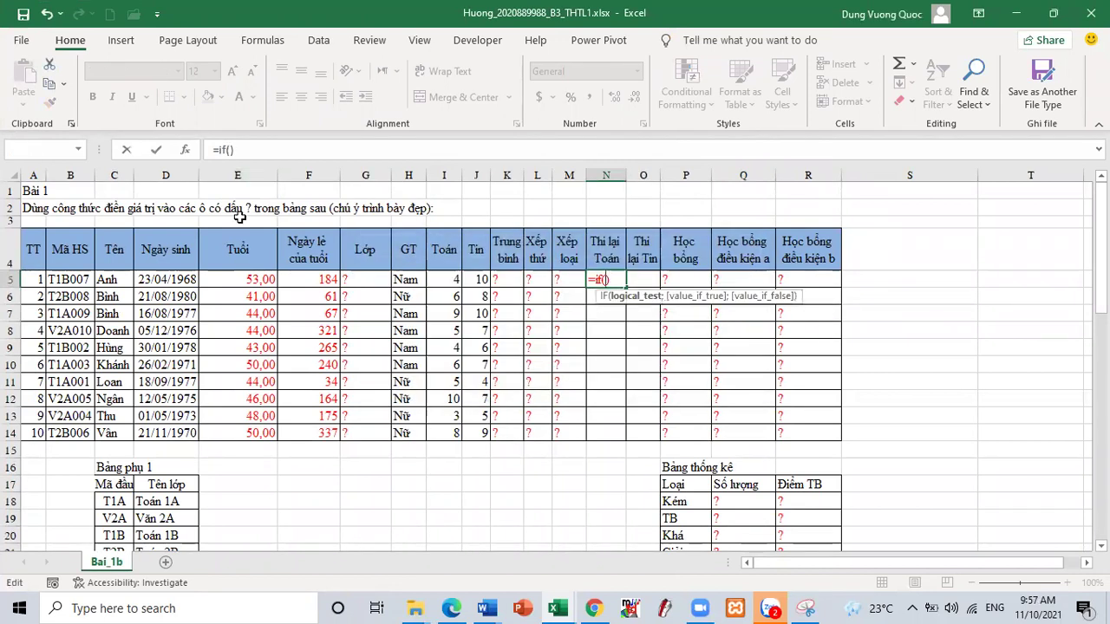
pyautogui.click(449, 279)
pyautogui.write('<5')
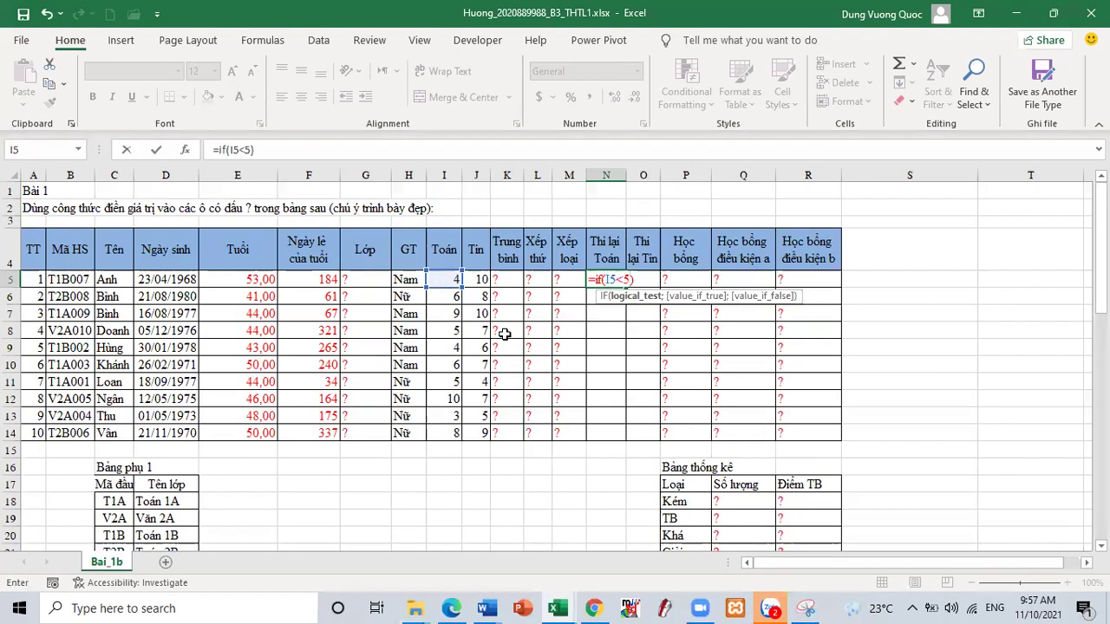
pyautogui.write(';')
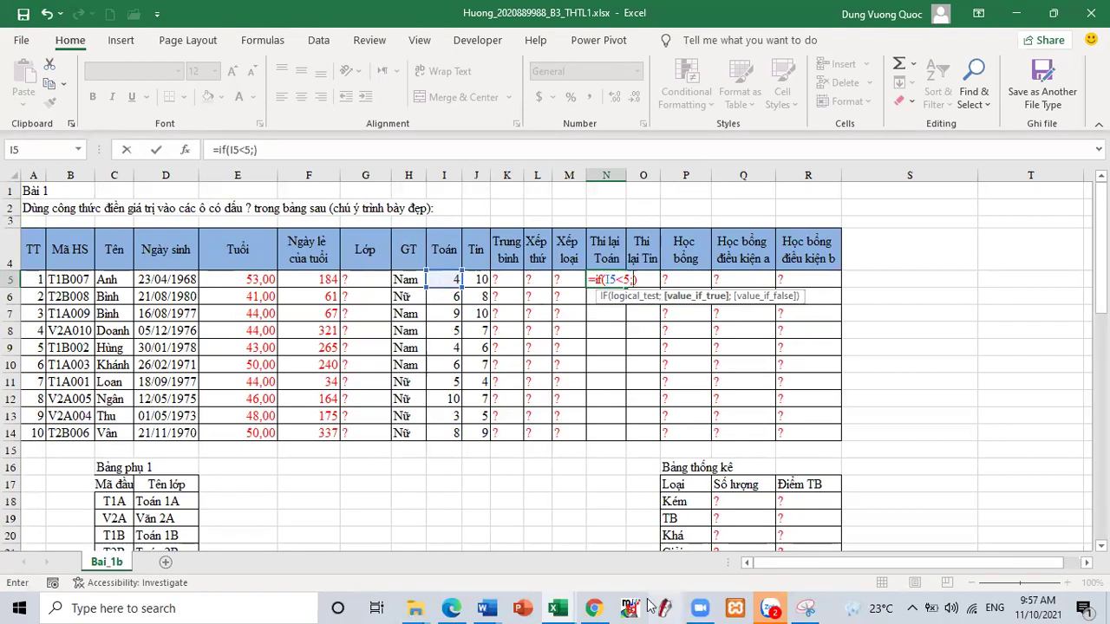
# Step: Check the wording in the PDF, complete N5 as =IF(I5<5;"Thi lại";"Qua"), and fill the formula down to N14
pyautogui.click(452, 606)
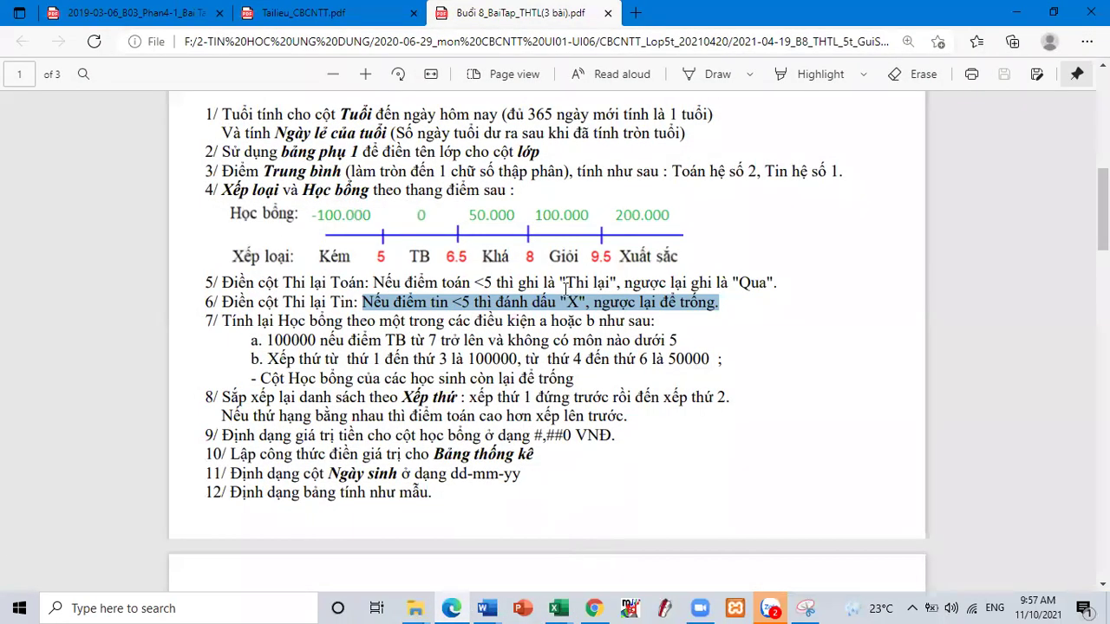
pyautogui.click(1020, 14)
pyautogui.write('"Thi la')
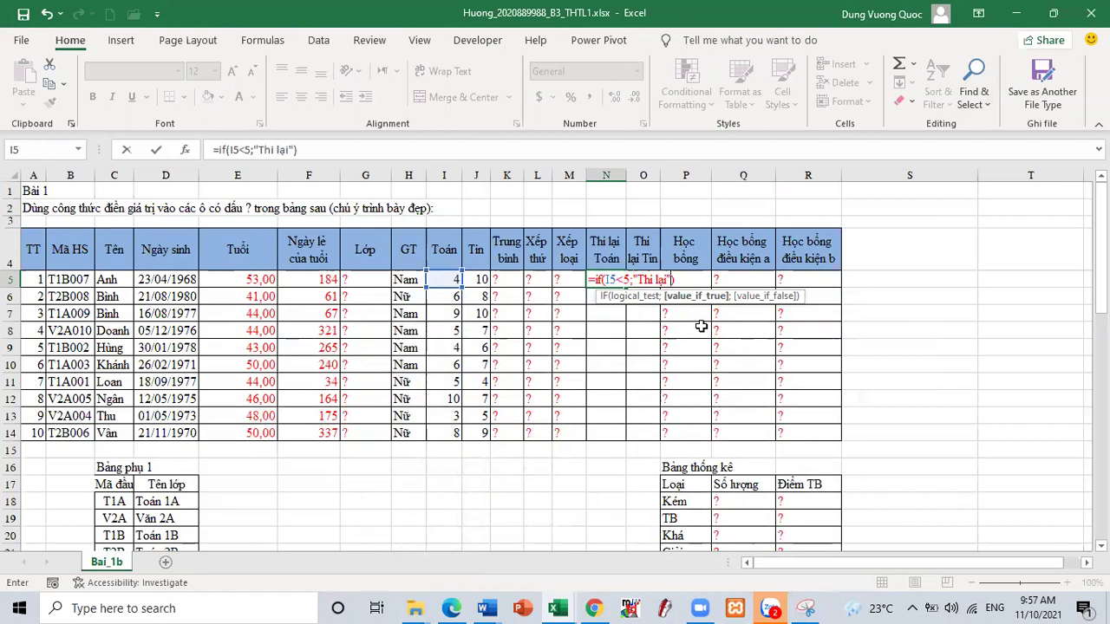
pyautogui.write(';"')
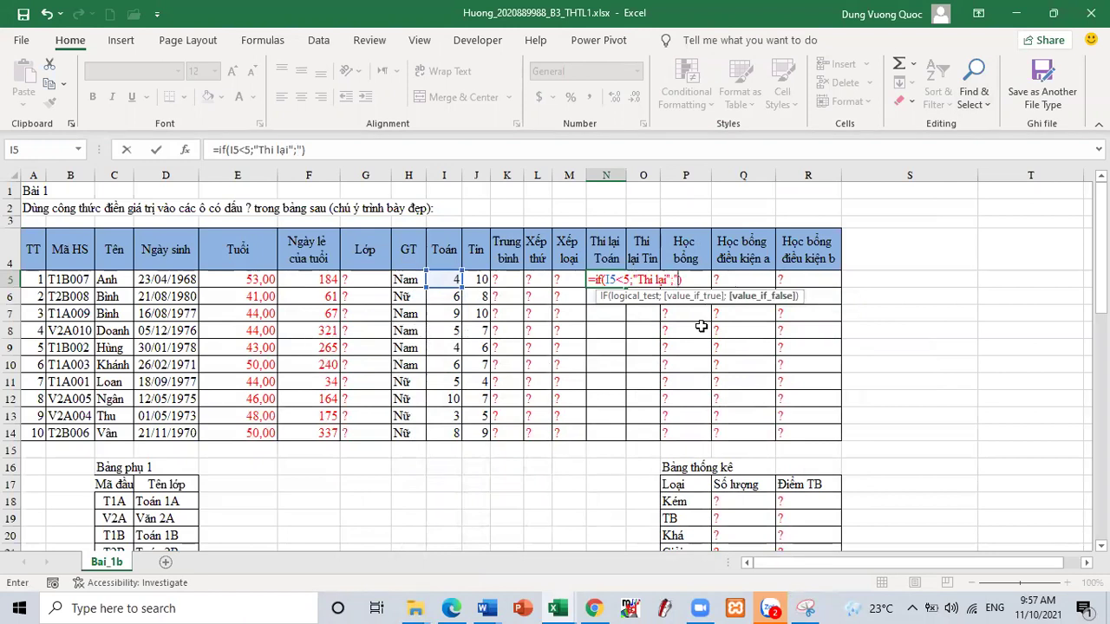
pyautogui.write('Qua"')
pyautogui.press('Return')
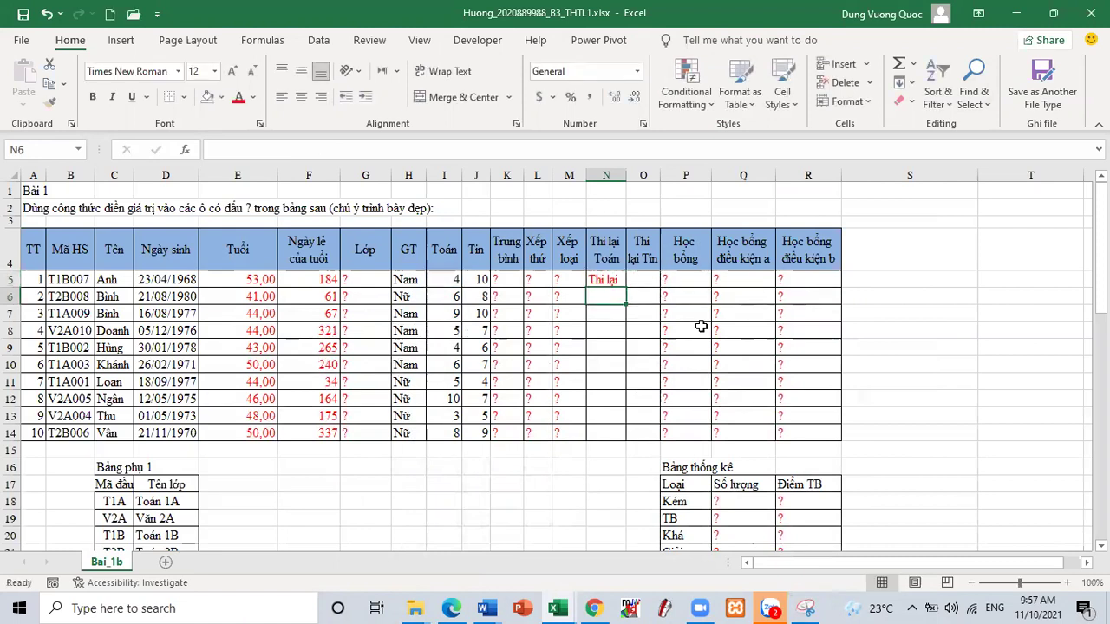
pyautogui.click(620, 285)
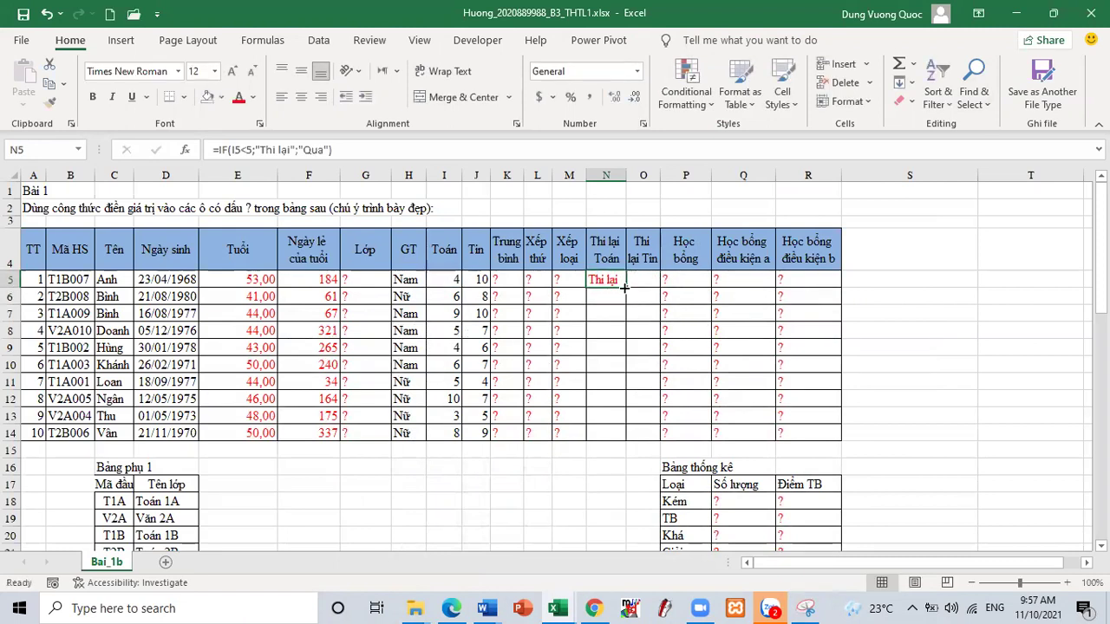
pyautogui.doubleClick(624, 288)
# Step: In O5, start an IF formula that tests whether the Tin score in J5 is less than 5
pyautogui.click(646, 284)
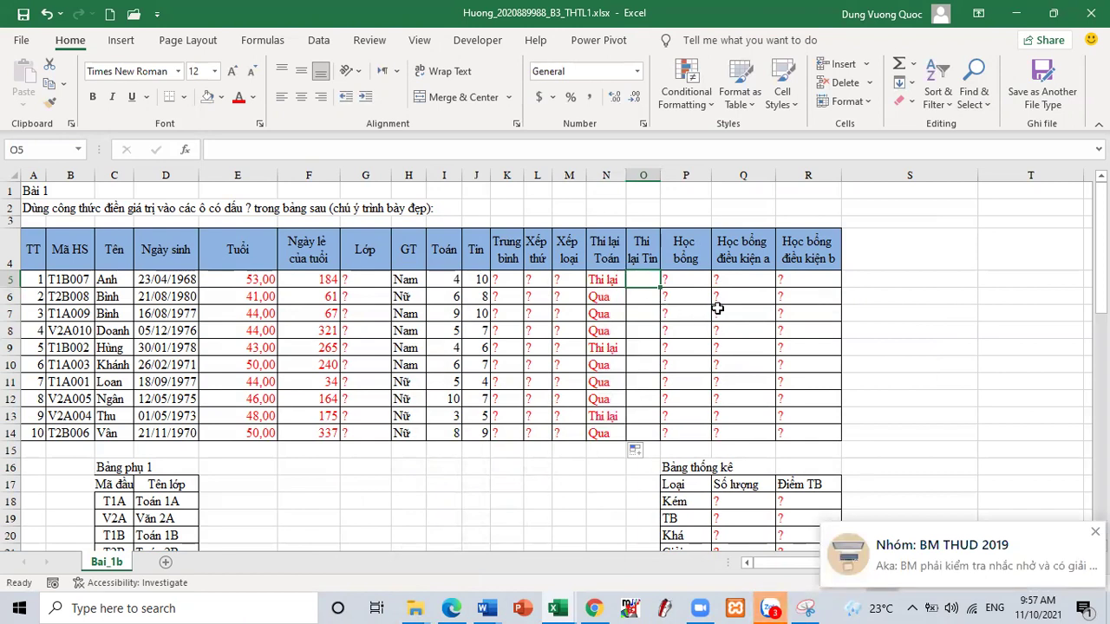
pyautogui.write('=if')
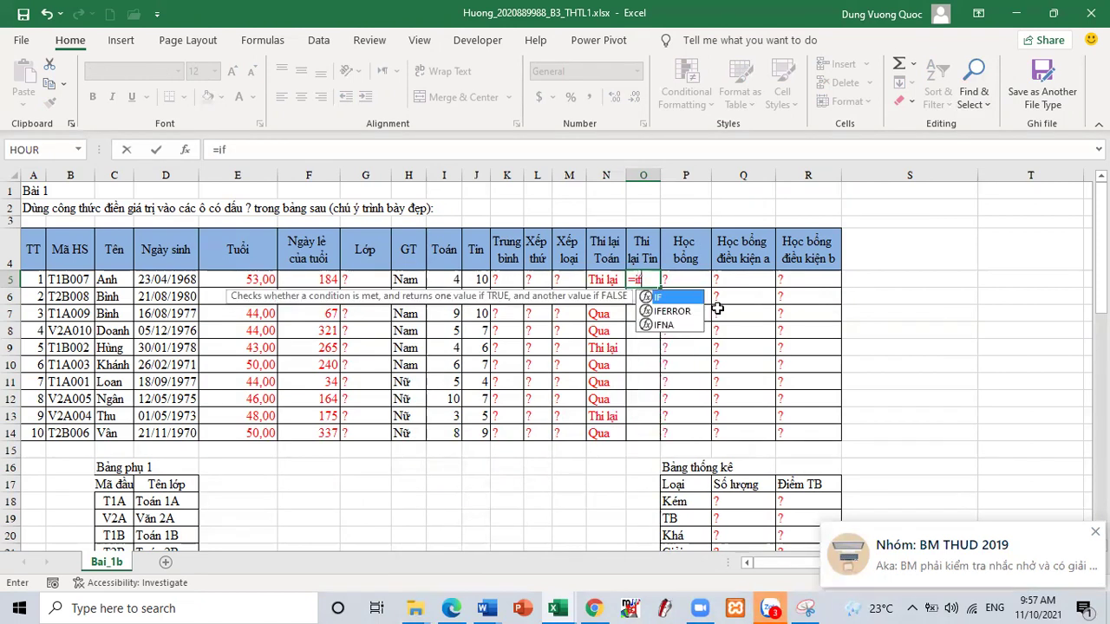
pyautogui.write('()')
pyautogui.press('F2')
pyautogui.press('Left')
pyautogui.click(475, 278)
pyautogui.write('<5')
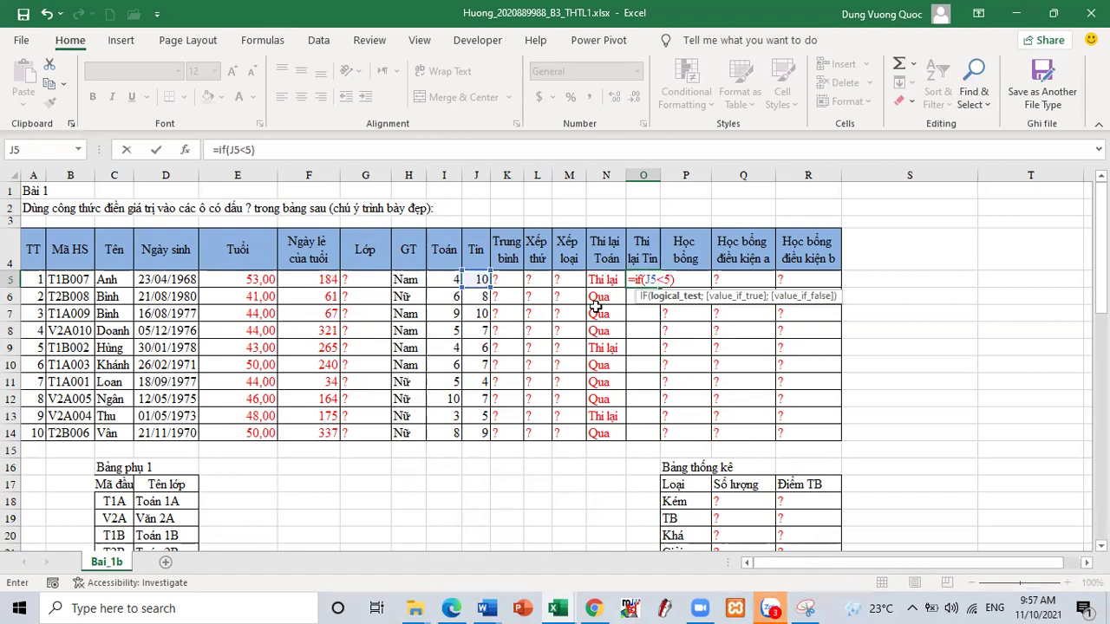
# Step: Check requirement 6 in the PDF, complete O5 as =IF(J5<5;"X";), and fill the formula down to O14
pyautogui.click(451, 608)
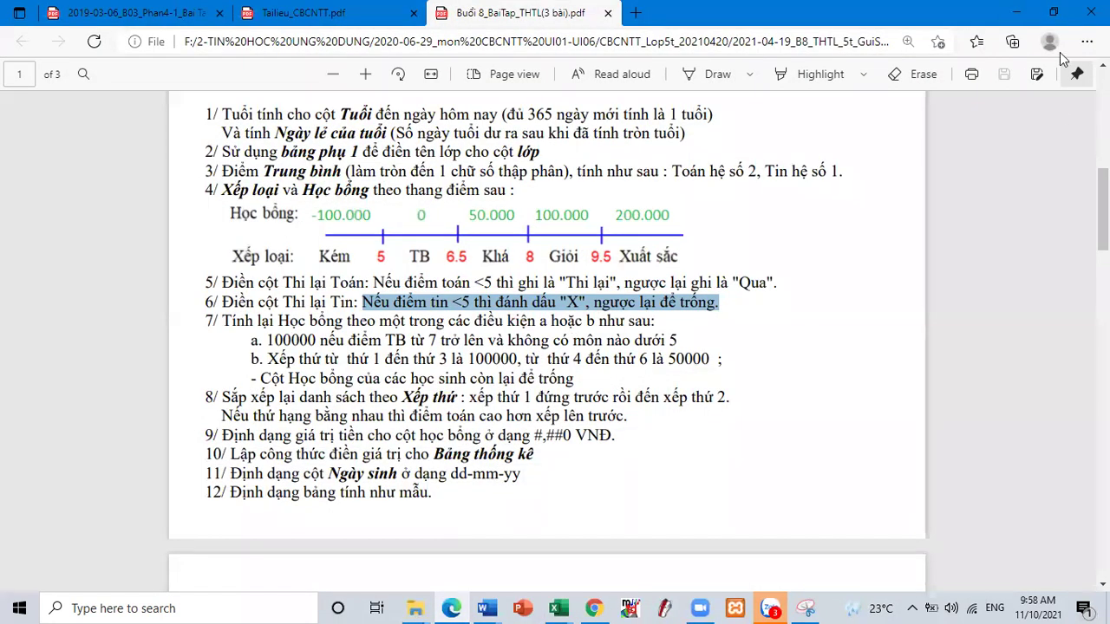
pyautogui.click(1016, 13)
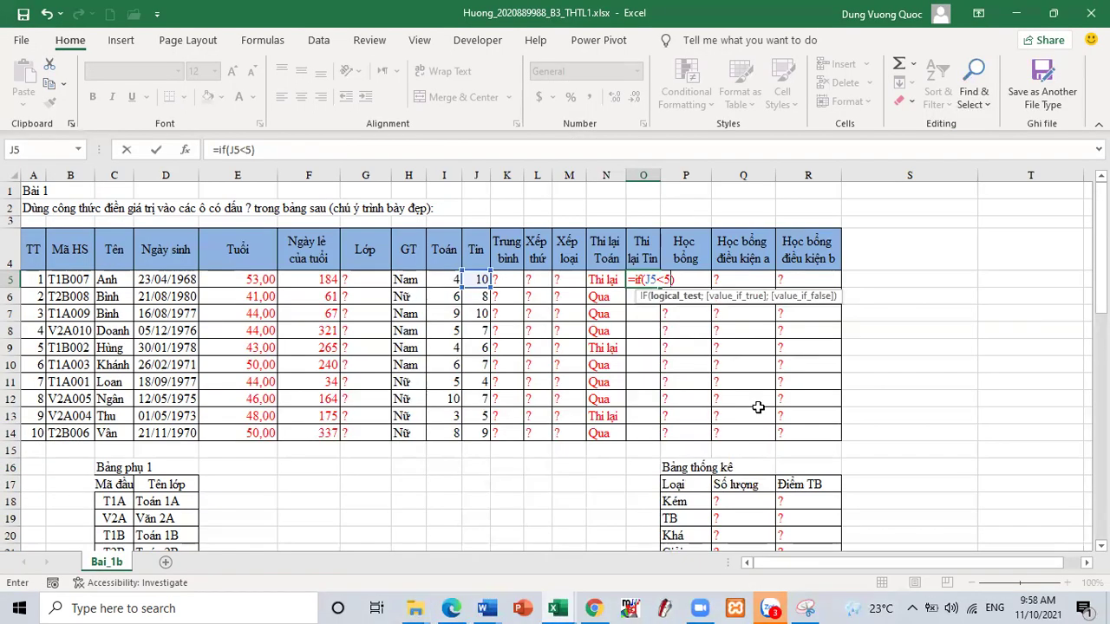
pyautogui.write(';')
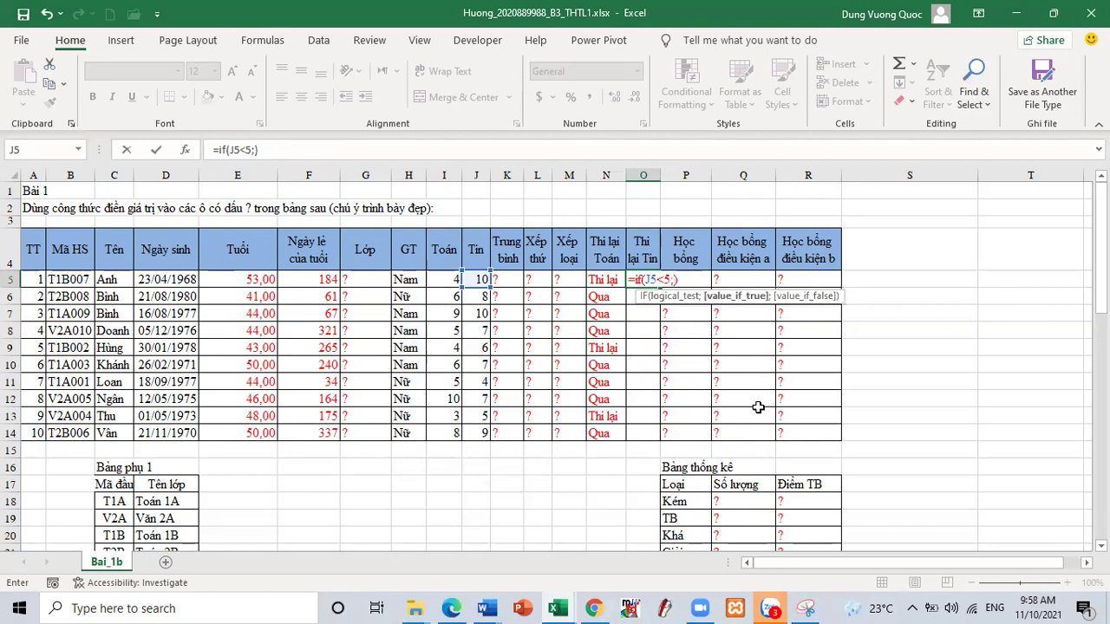
pyautogui.write('"X";')
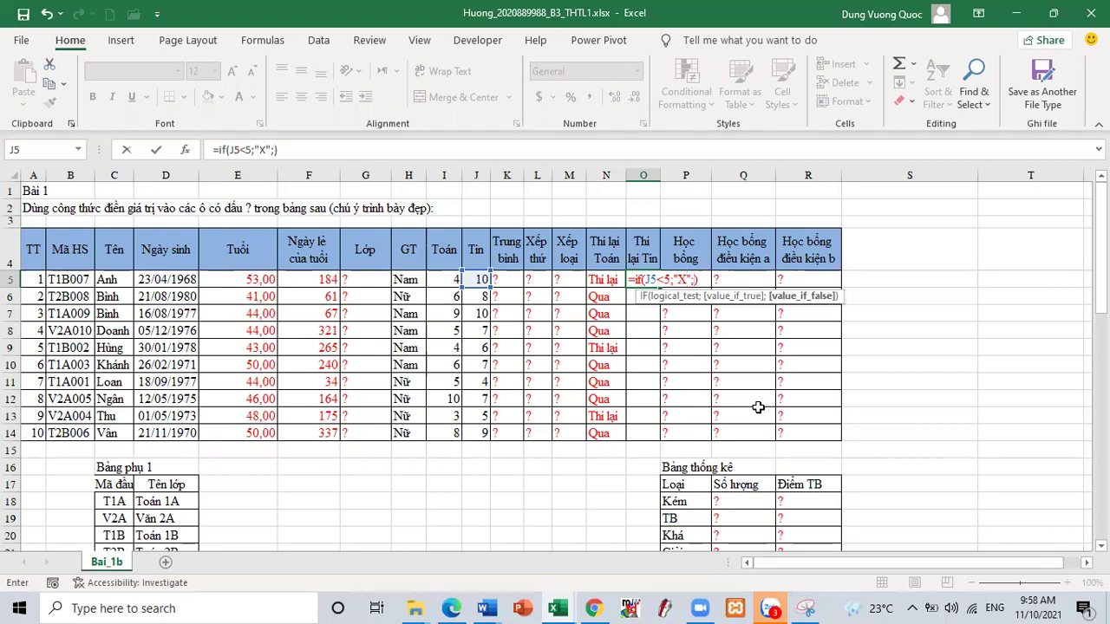
pyautogui.press('Return')
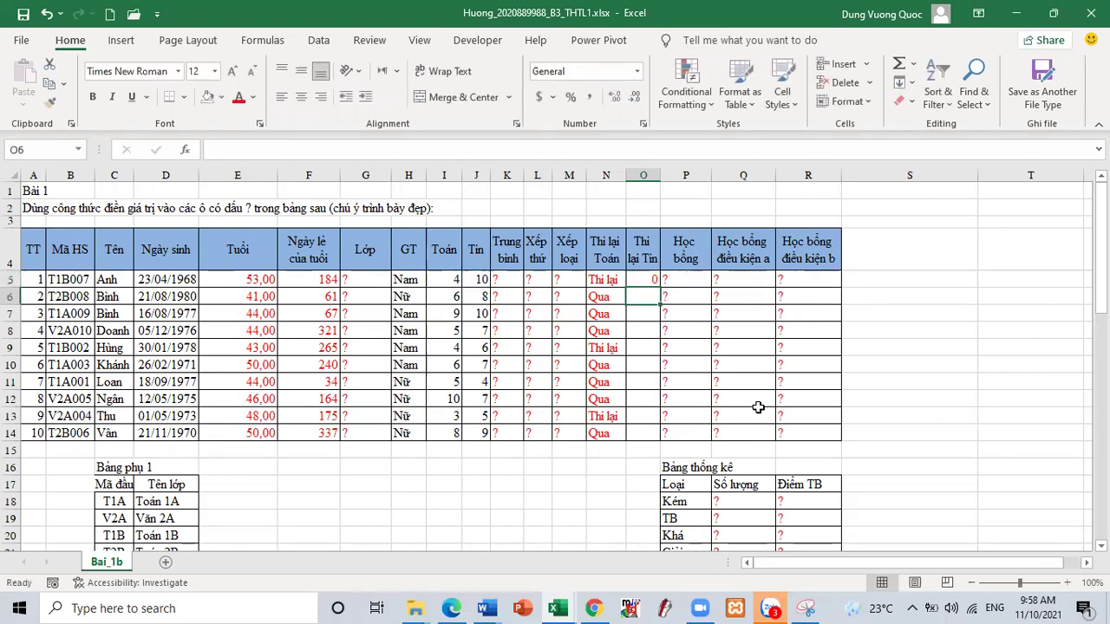
pyautogui.click(658, 283)
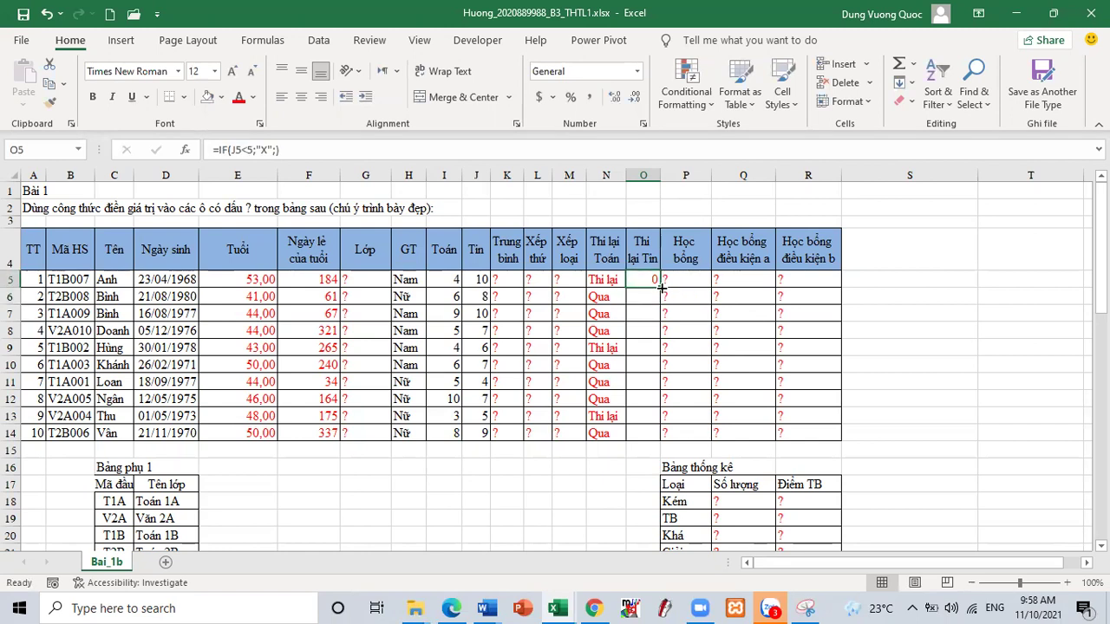
pyautogui.doubleClick(660, 286)
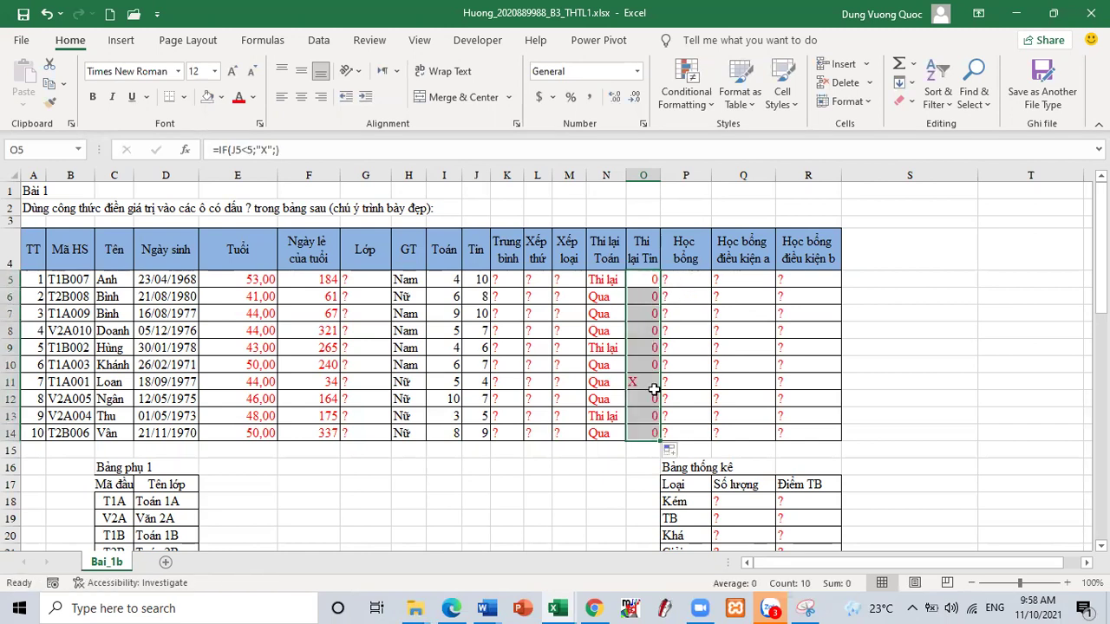
# Step: Add an empty string as the false value so O5 reads =IF(J5<5;"X";""), and fill it down to O14
pyautogui.doubleClick(646, 276)
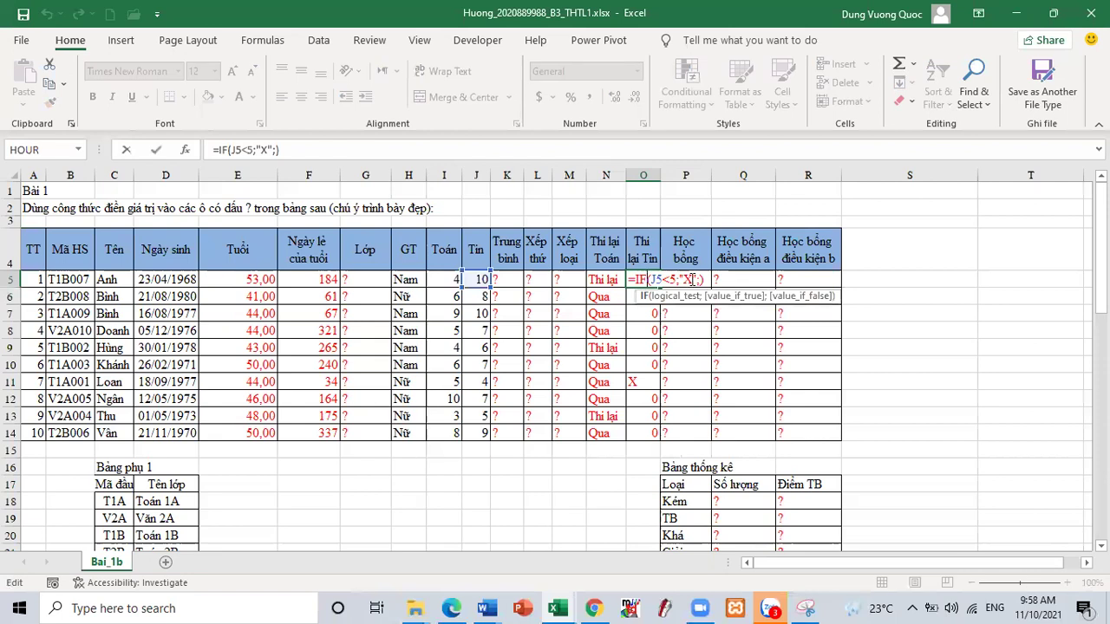
pyautogui.click(699, 279)
pyautogui.write('""')
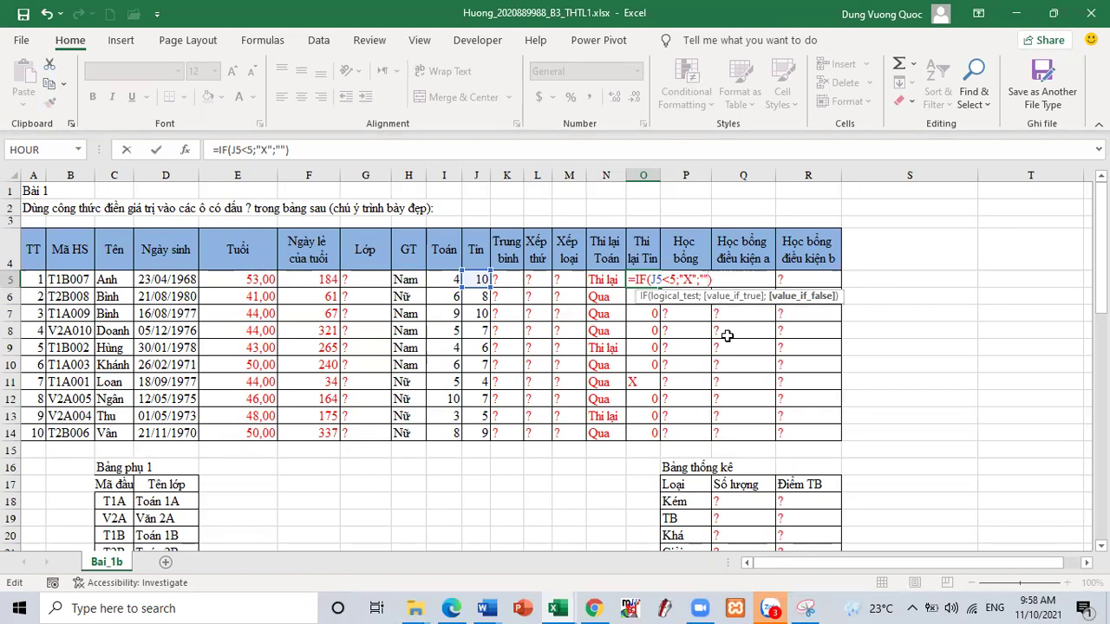
pyautogui.press('Return')
pyautogui.click(652, 286)
pyautogui.moveTo(660, 287); pyautogui.dragTo(659, 434)
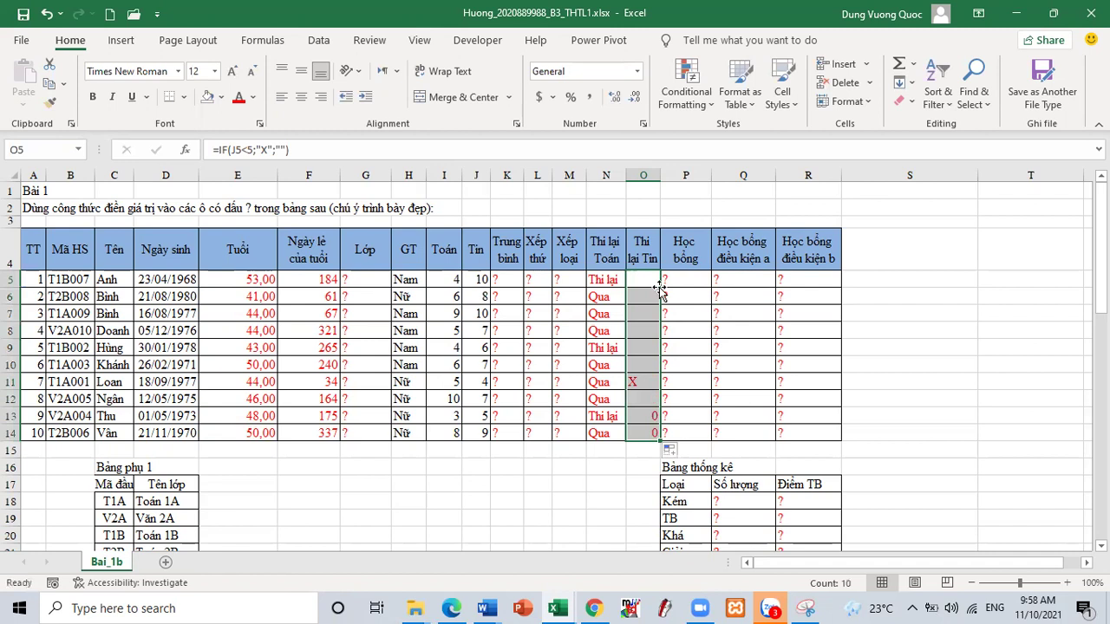
# Step: Clear the formulas from the Thi lại Toán and Thi lại Tin cells N5:O14
pyautogui.click(607, 280)
pyautogui.moveTo(625, 336); pyautogui.dragTo(642, 429)
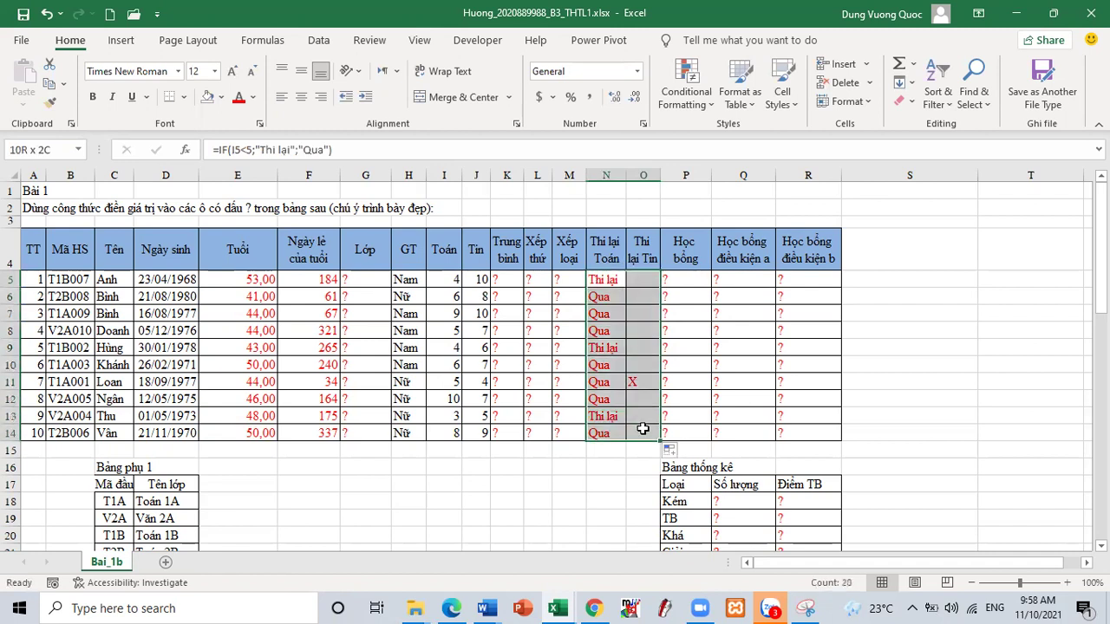
pyautogui.press('Delete')
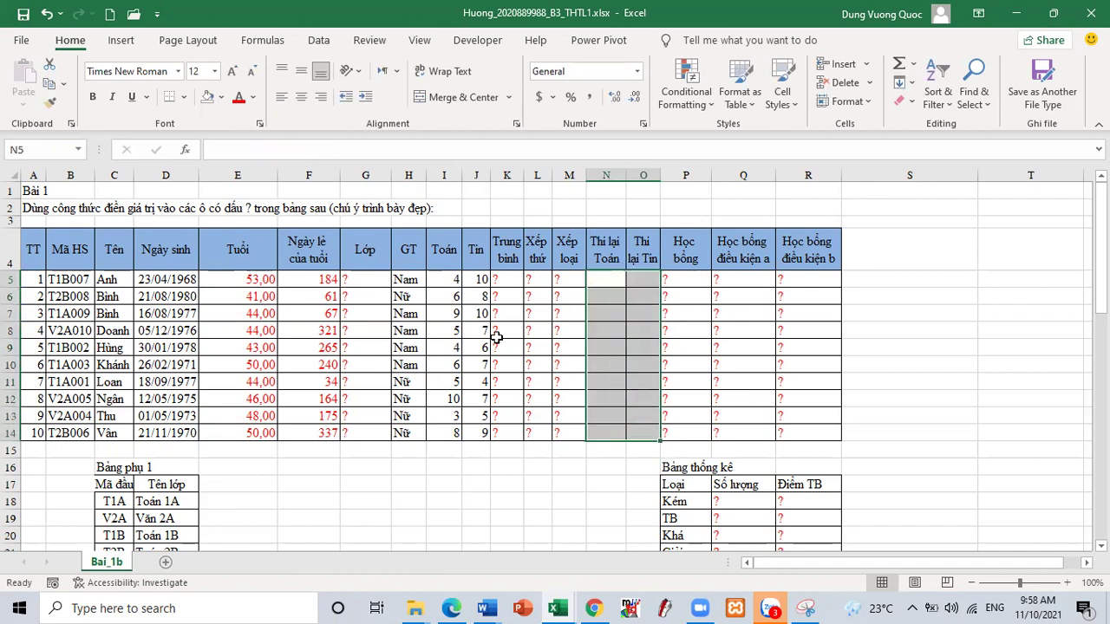
# Step: Switch to the Word document 03_2018-12-17_Các hàm trong Excel.docx and find "Hàm if(" from the start of the document
pyautogui.click(492, 605)
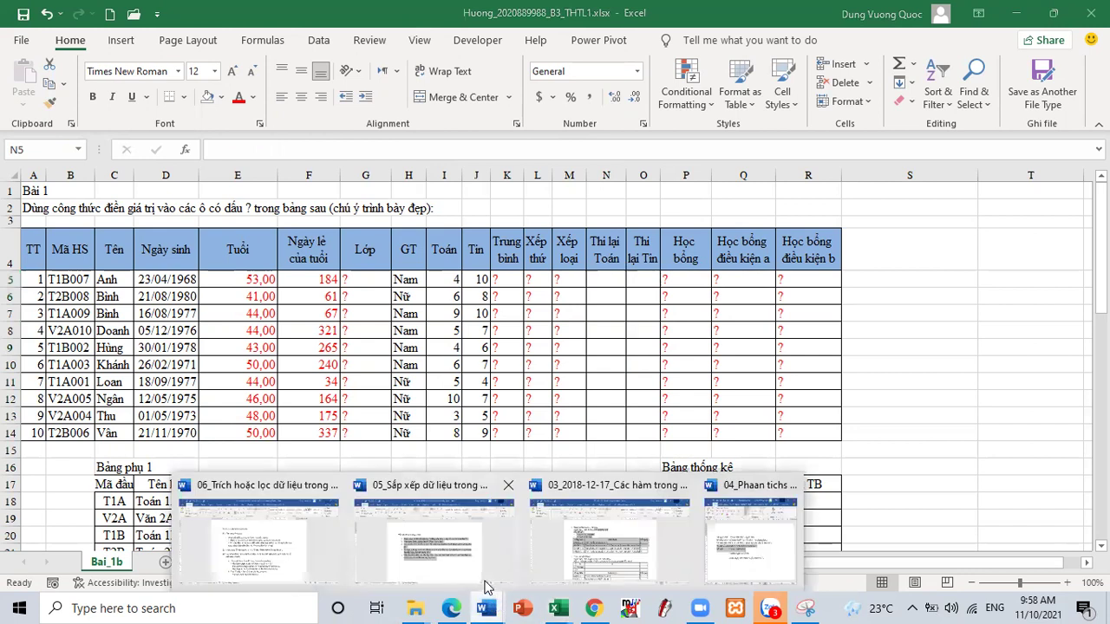
pyautogui.click(630, 559)
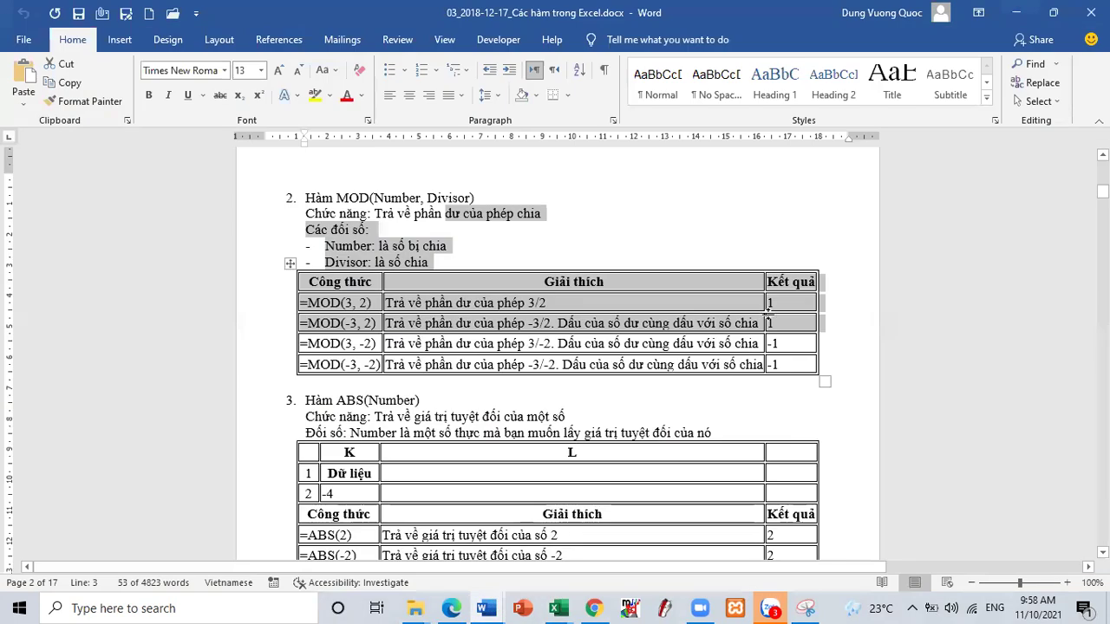
pyautogui.click(735, 179)
pyautogui.hotkey('ctrl', 'Home')
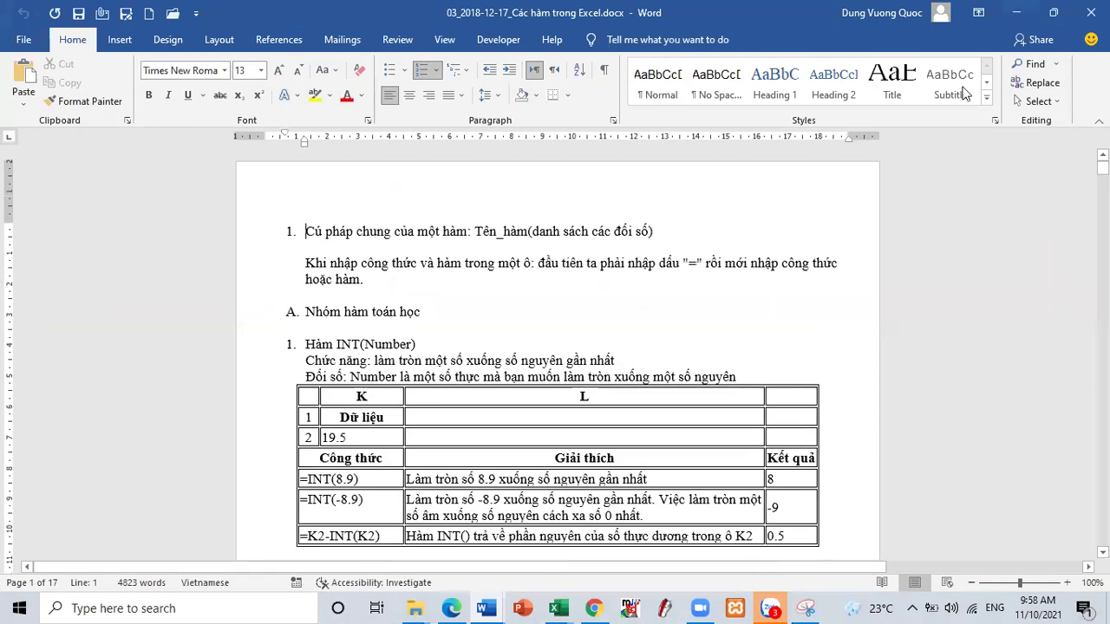
pyautogui.click(1037, 83)
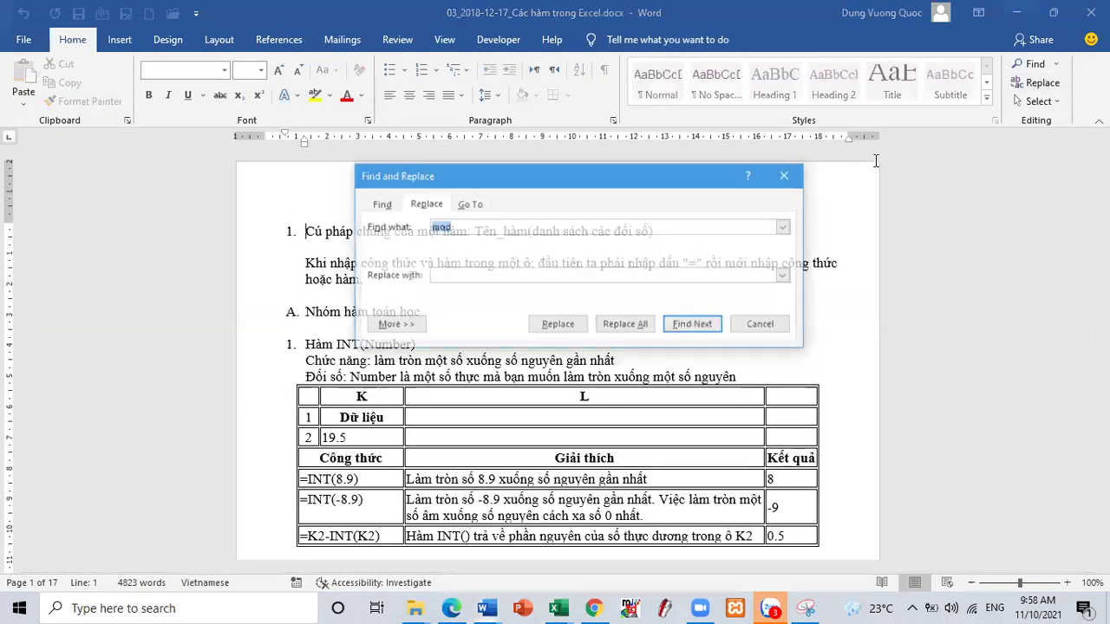
pyautogui.write('Ha')
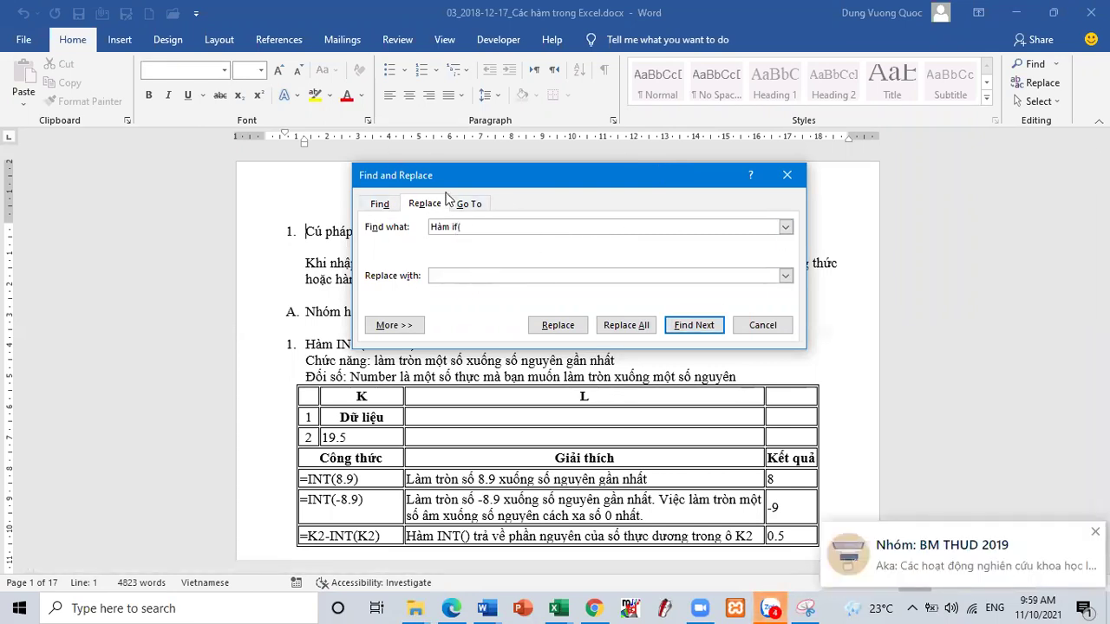
pyautogui.click(692, 326)
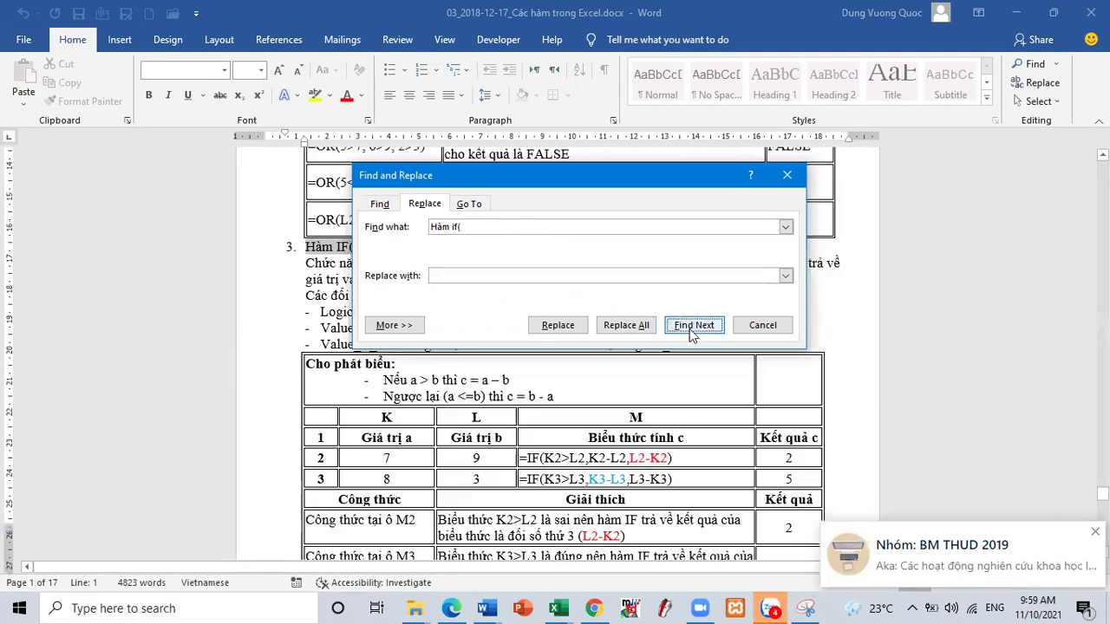
pyautogui.click(763, 325)
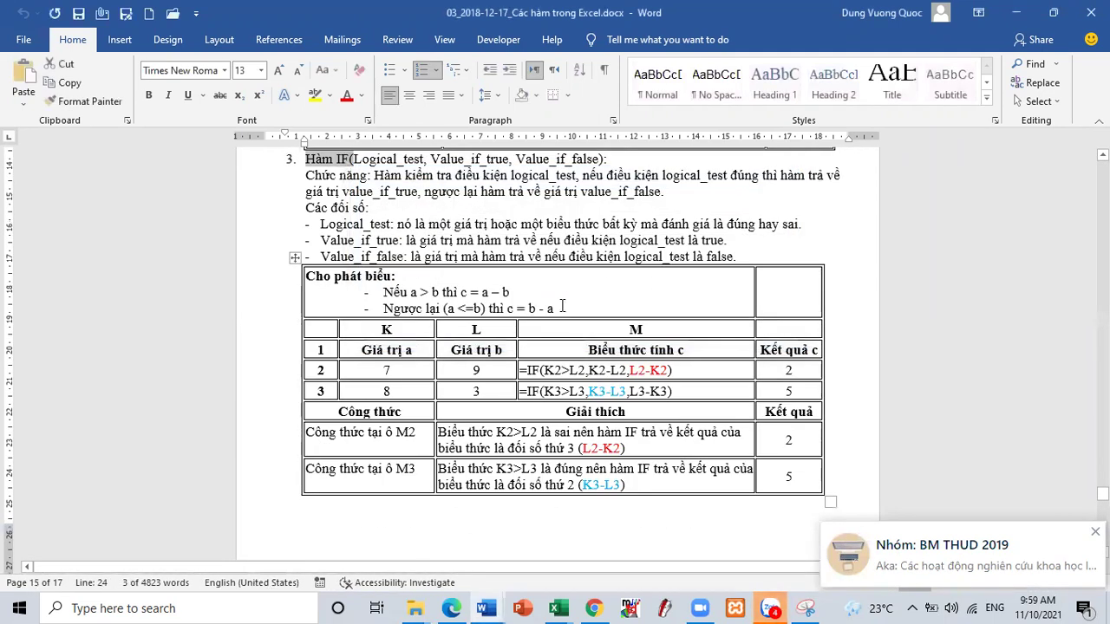
# Step: Read the IF function's syntax, its Logical_test, Value_if_true and Value_if_false descriptions, and the example's a > b condition
pyautogui.click(456, 209)
pyautogui.moveTo(352, 160); pyautogui.dragTo(599, 159)
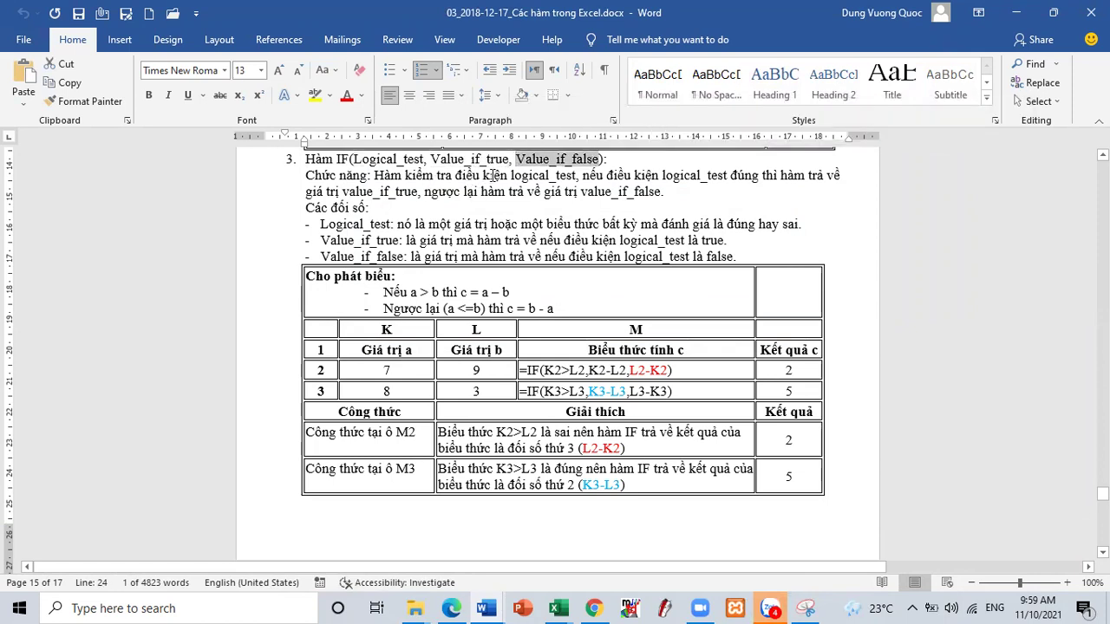
pyautogui.moveTo(512, 176); pyautogui.dragTo(576, 175)
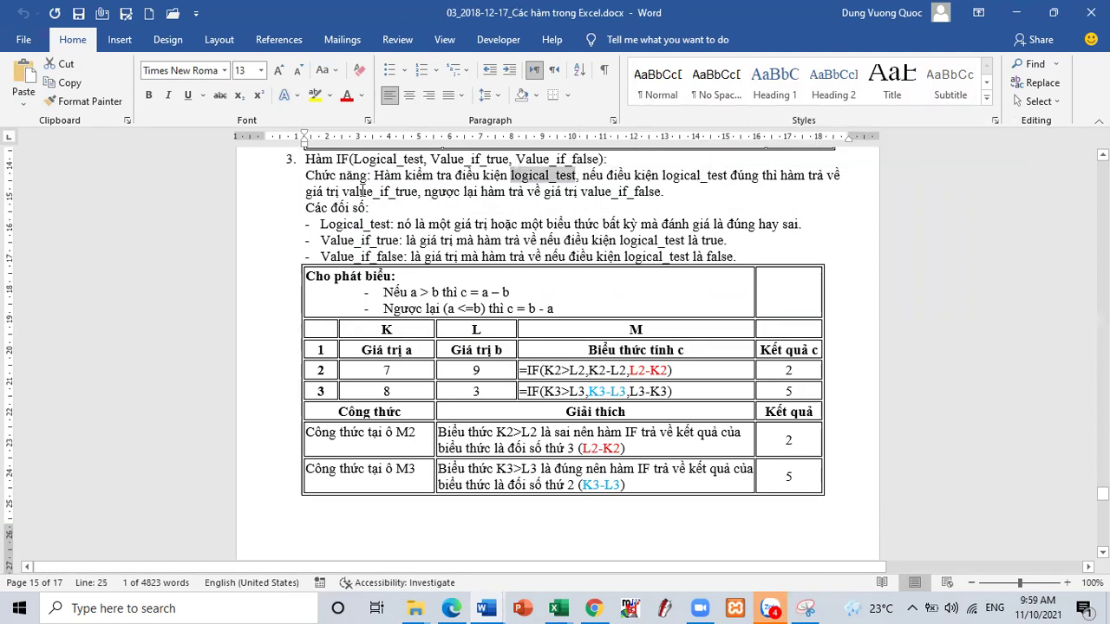
pyautogui.moveTo(354, 160); pyautogui.dragTo(440, 160)
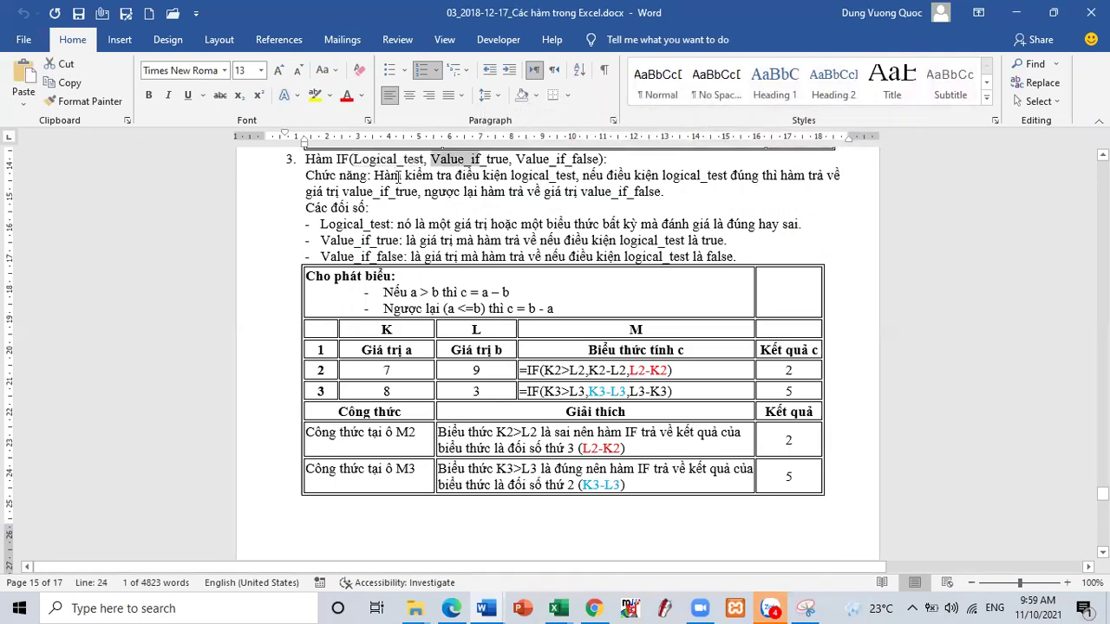
pyautogui.moveTo(518, 160); pyautogui.dragTo(600, 159)
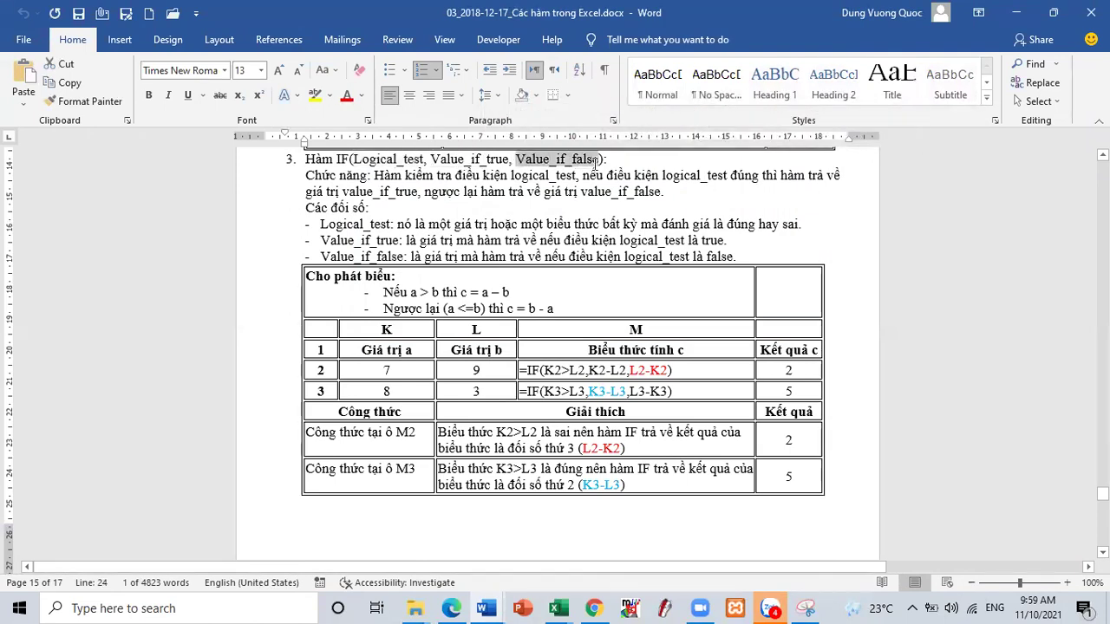
pyautogui.click(527, 224)
pyautogui.moveTo(418, 224); pyautogui.dragTo(473, 224)
pyautogui.click(543, 224)
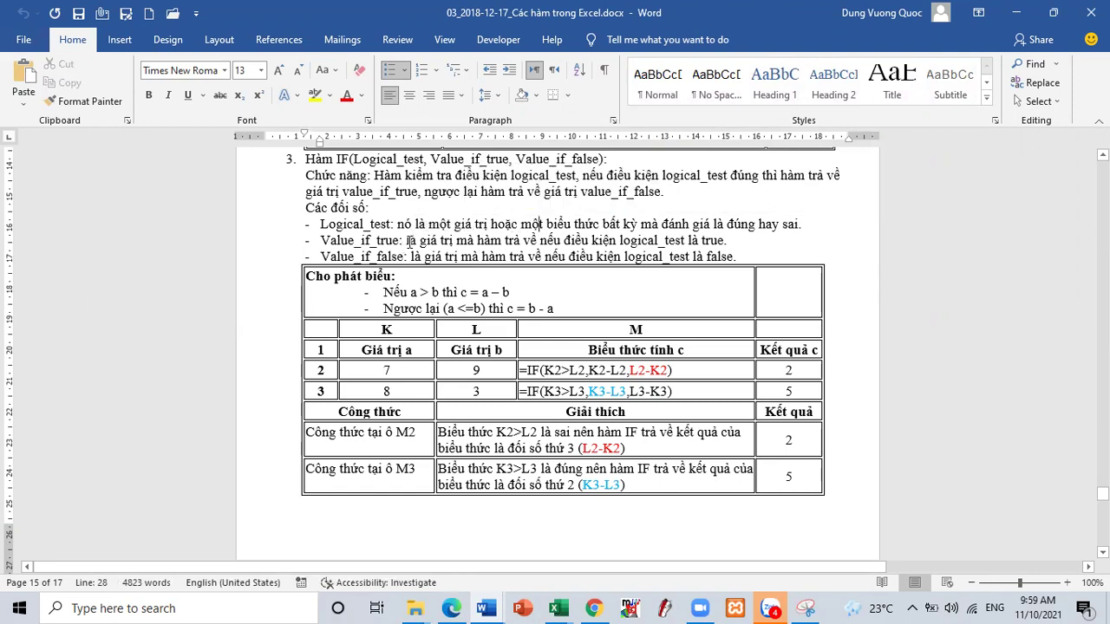
pyautogui.moveTo(407, 240); pyautogui.dragTo(504, 240)
pyautogui.doubleClick(668, 243)
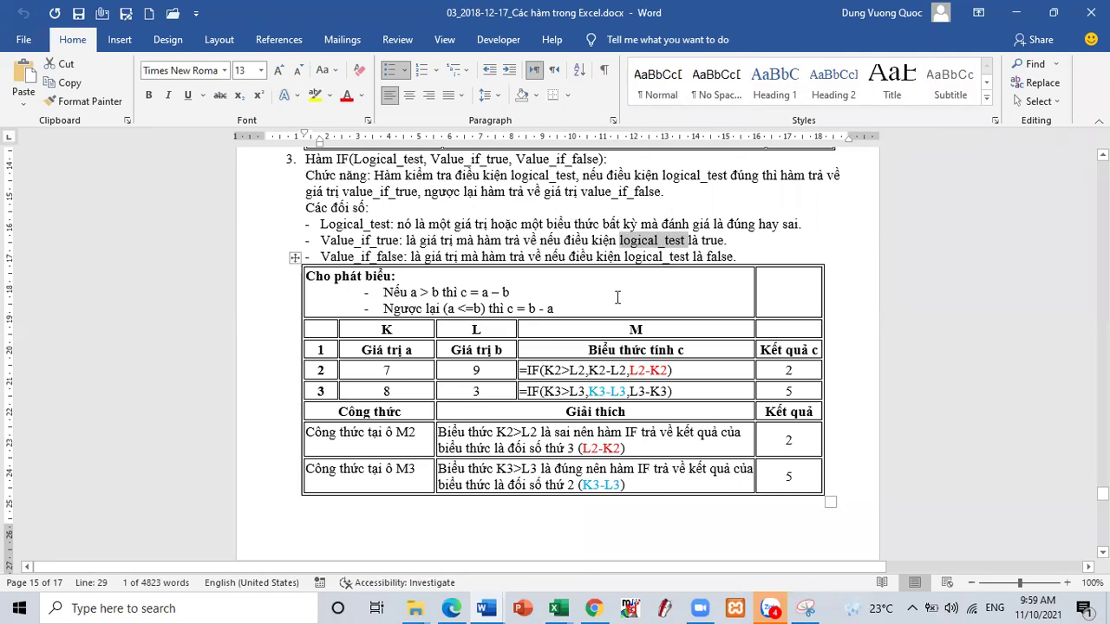
pyautogui.moveTo(383, 292); pyautogui.dragTo(516, 297)
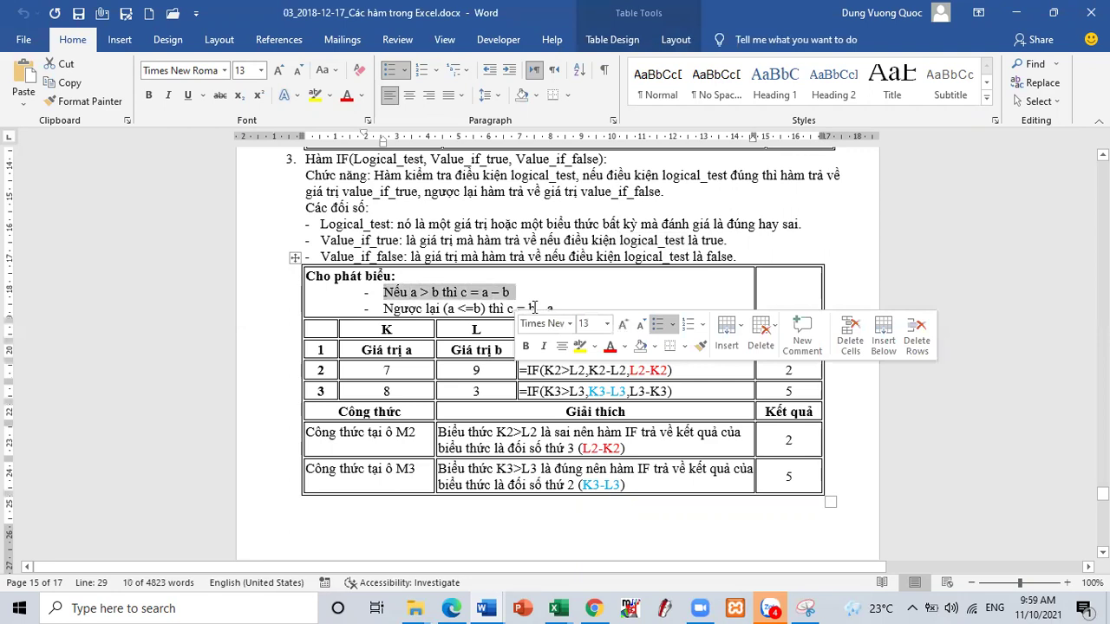
# Step: In the IF example, add a space before b so the condition reads "(a <= b)", and save the document
pyautogui.click(514, 310)
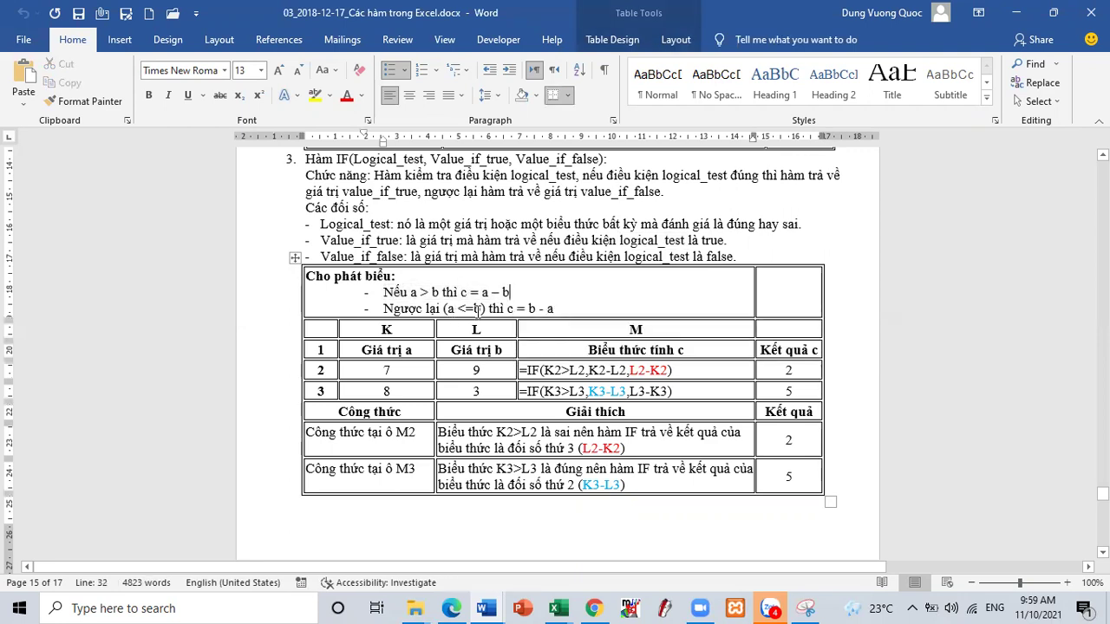
pyautogui.click(477, 309)
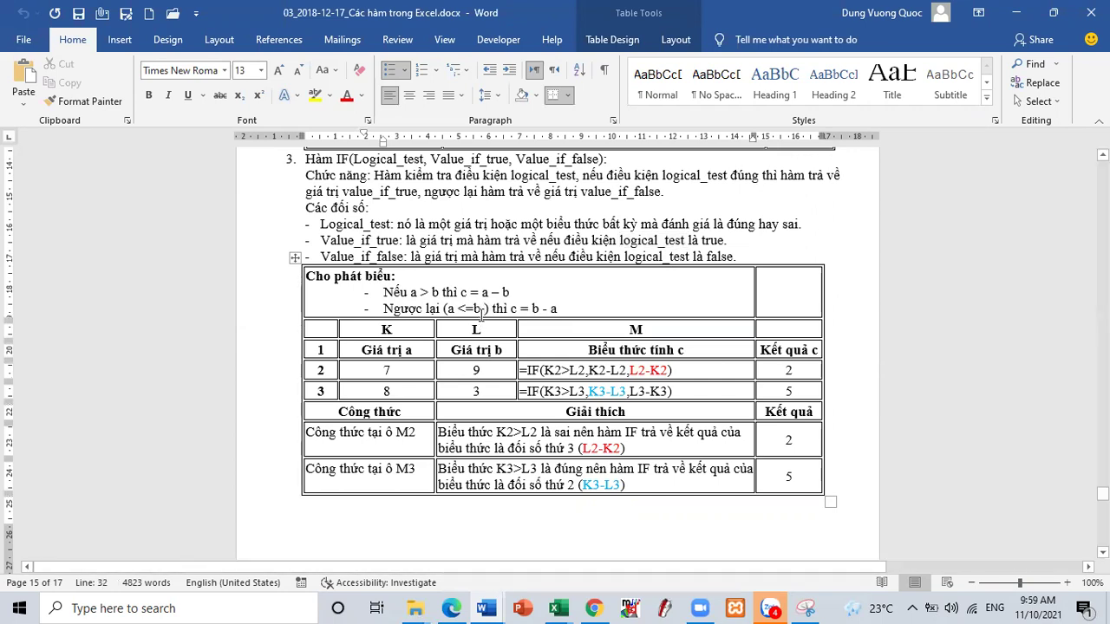
pyautogui.press('Left')
pyautogui.press('Left')
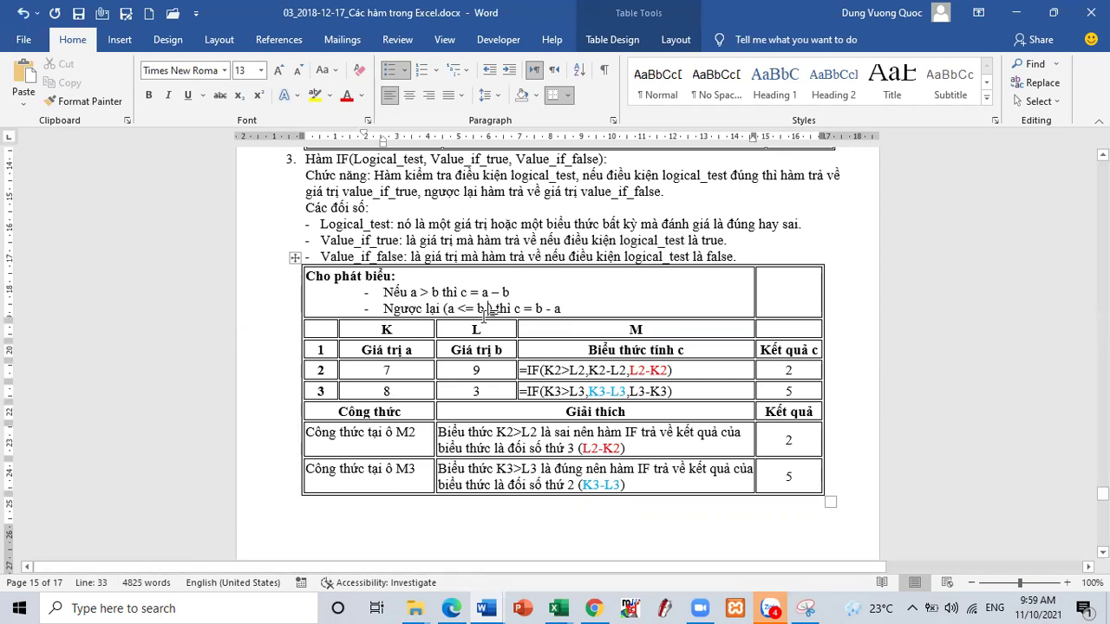
pyautogui.press('Delete')
pyautogui.hotkey('ctrl', 's')
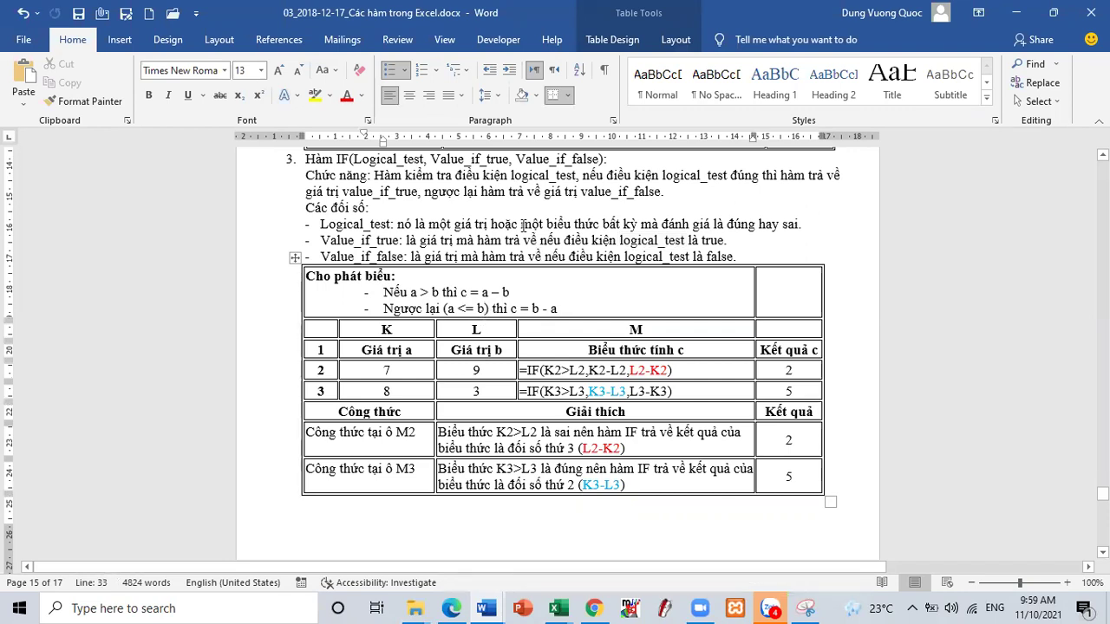
# Step: Examine row 2 of the IF example: the a and b values, the K2>L2 test and the L2-K2 argument
pyautogui.click(520, 224)
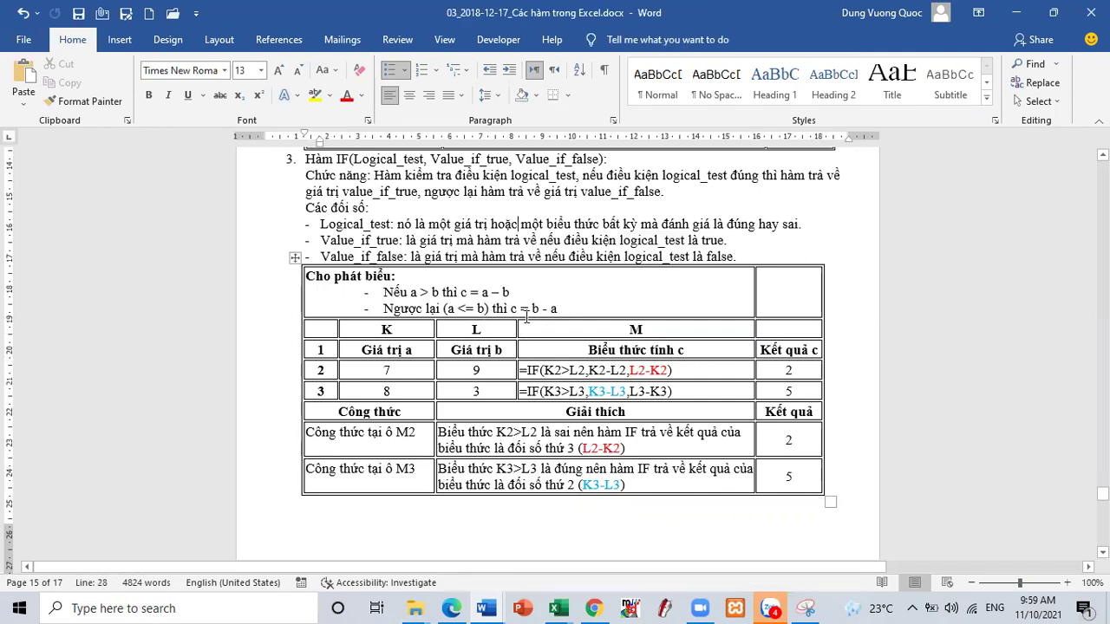
pyautogui.moveTo(555, 309); pyautogui.dragTo(510, 309)
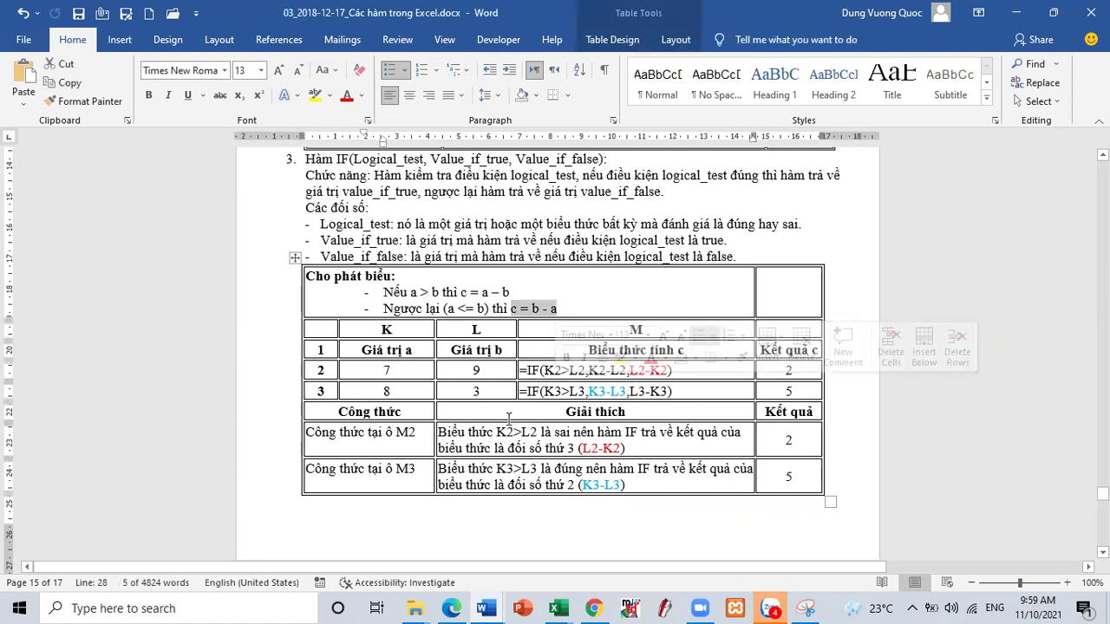
pyautogui.moveTo(373, 367); pyautogui.dragTo(392, 370)
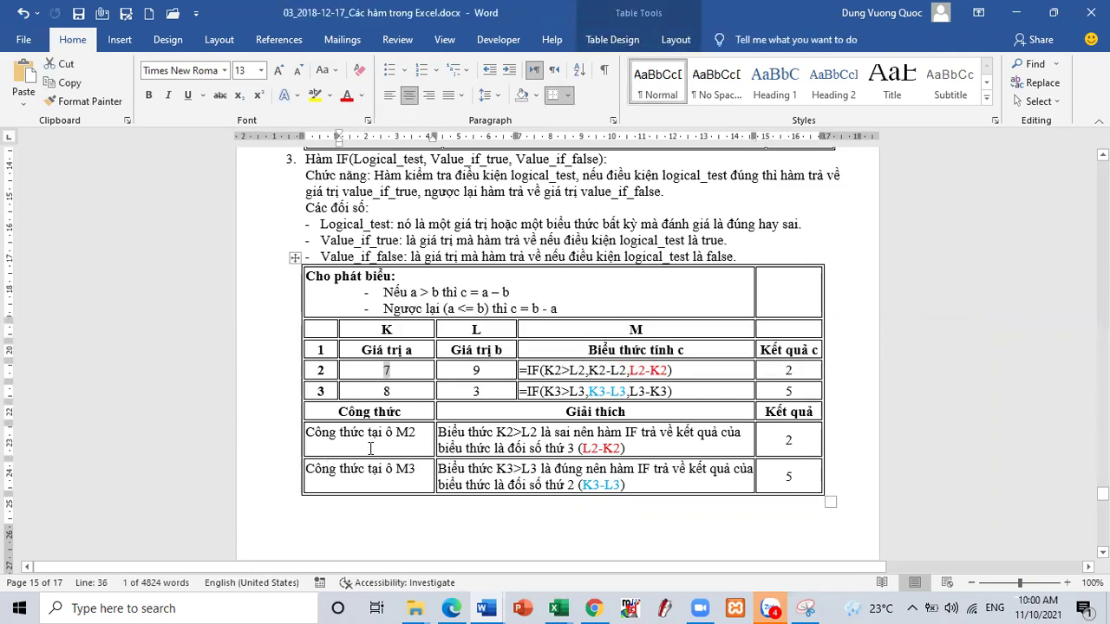
pyautogui.moveTo(472, 371); pyautogui.dragTo(481, 371)
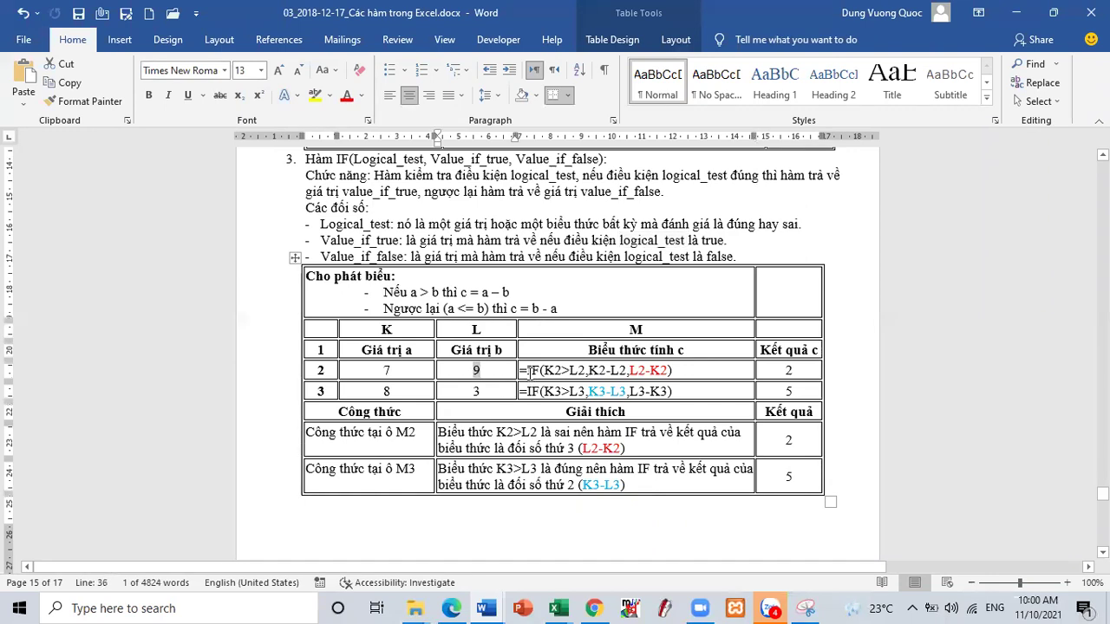
pyautogui.moveTo(529, 370); pyautogui.dragTo(586, 372)
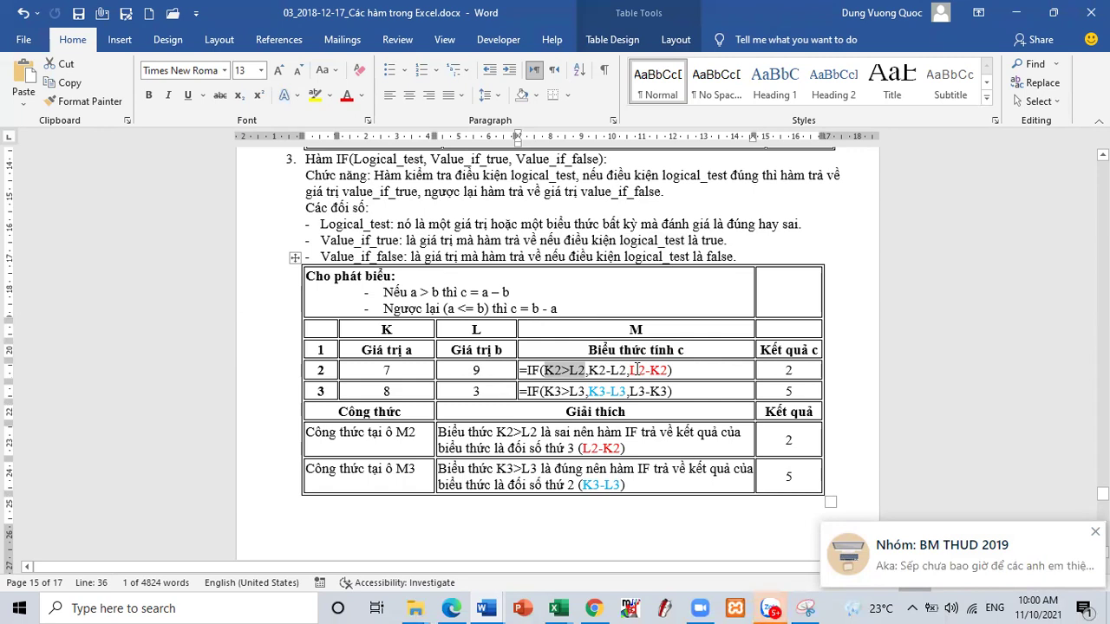
pyautogui.doubleClick(384, 371)
pyautogui.doubleClick(475, 370)
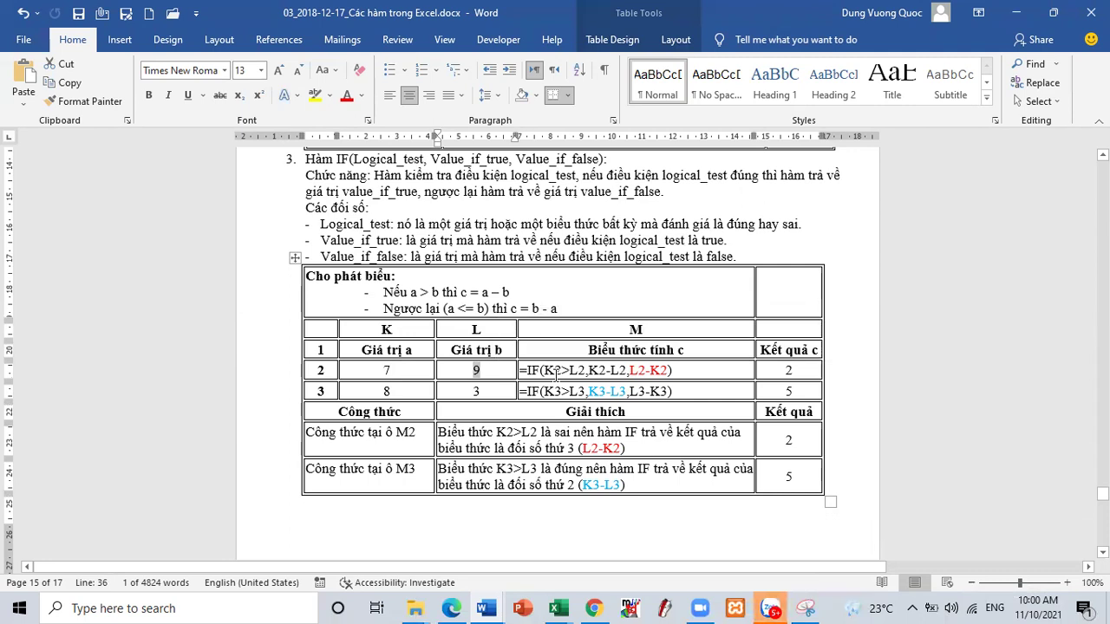
pyautogui.click(559, 373)
pyautogui.click(580, 372)
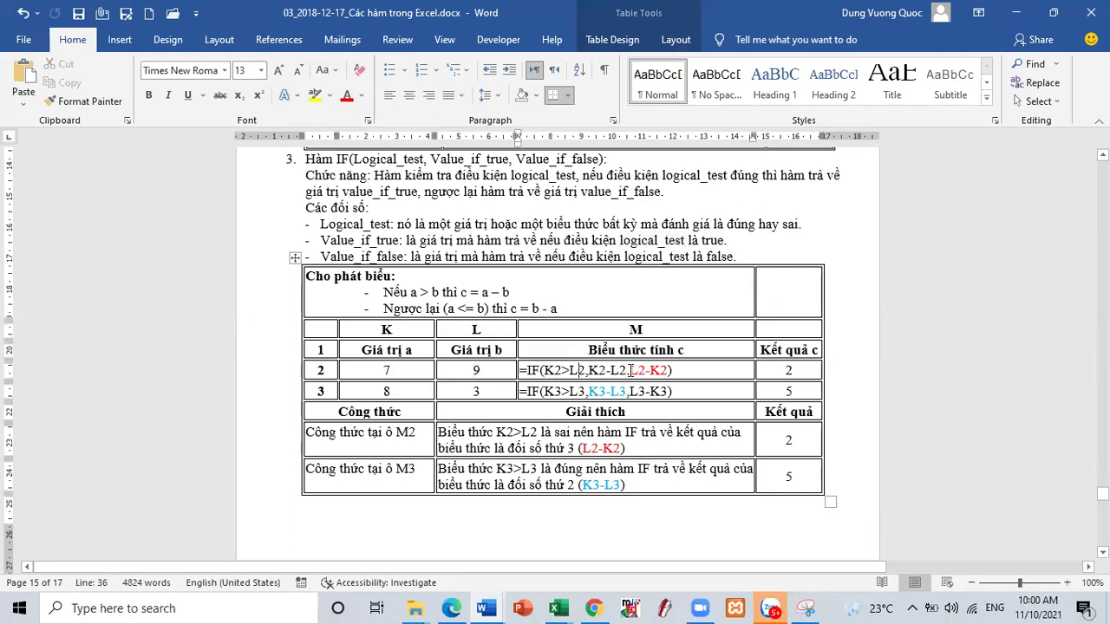
pyautogui.moveTo(630, 370); pyautogui.dragTo(664, 372)
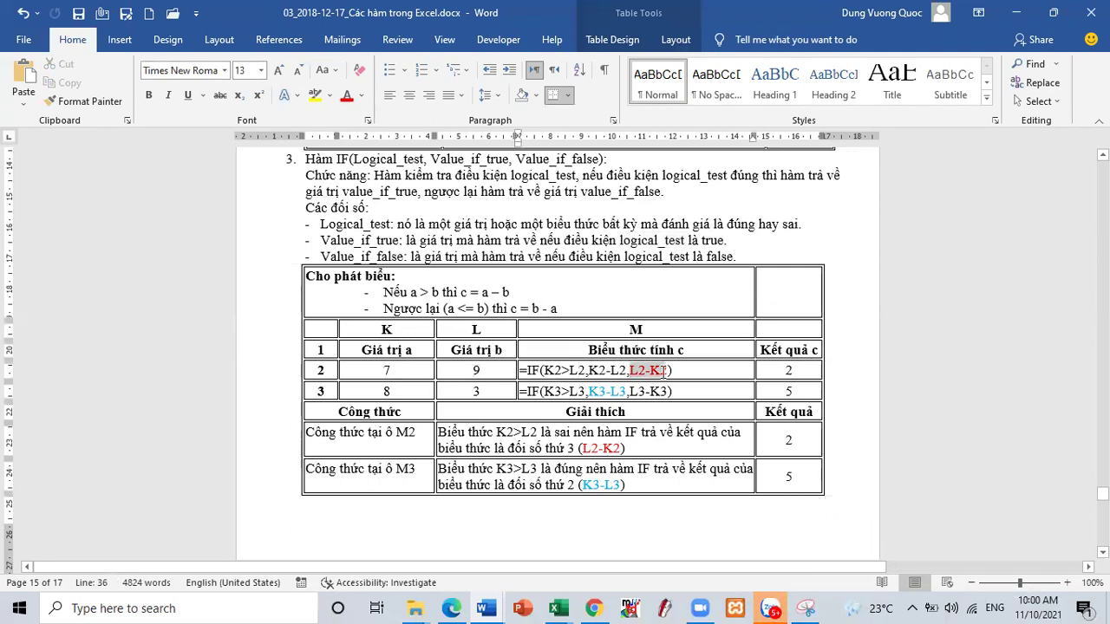
pyautogui.click(476, 371)
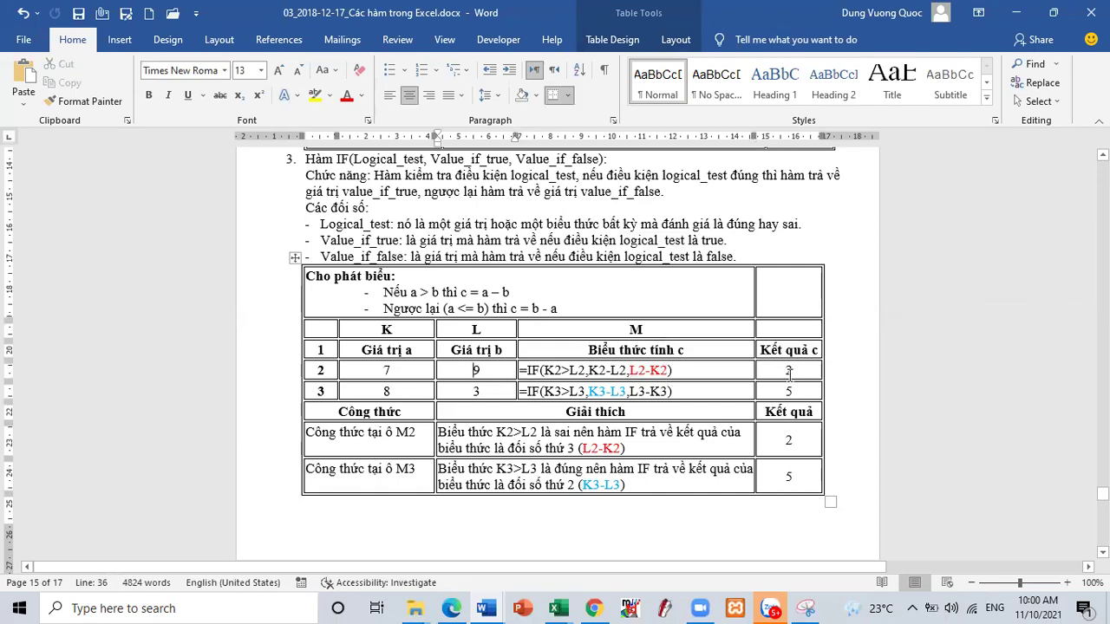
# Step: Examine row 3 of the IF example, its K3>L3 test and K3-L3 argument, and the explanations for cells M2 and M3
pyautogui.doubleClick(387, 391)
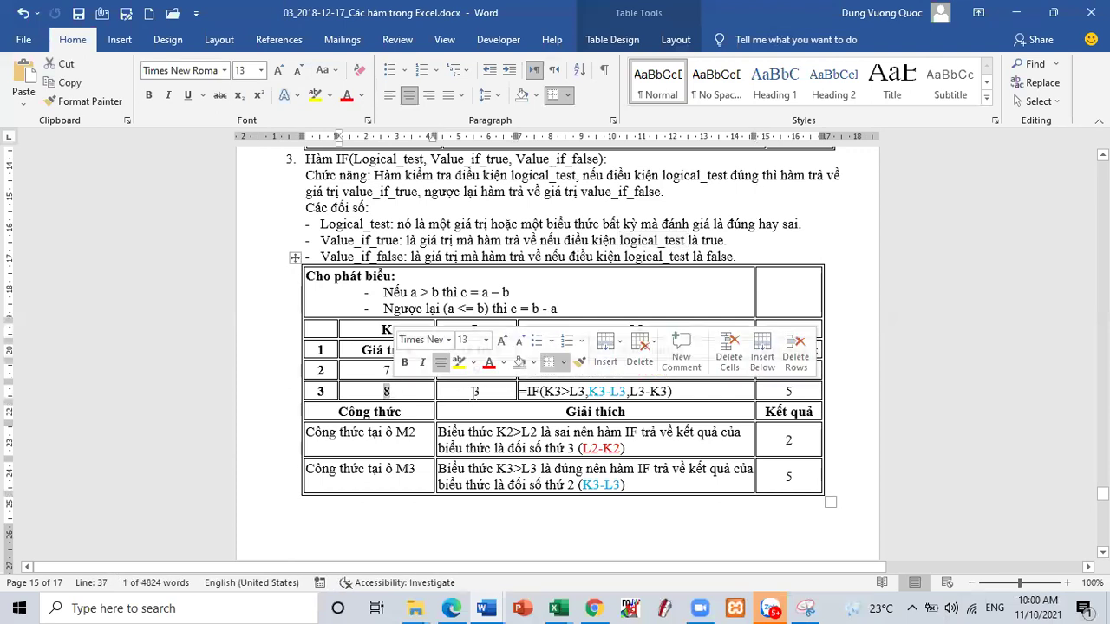
pyautogui.doubleClick(475, 393)
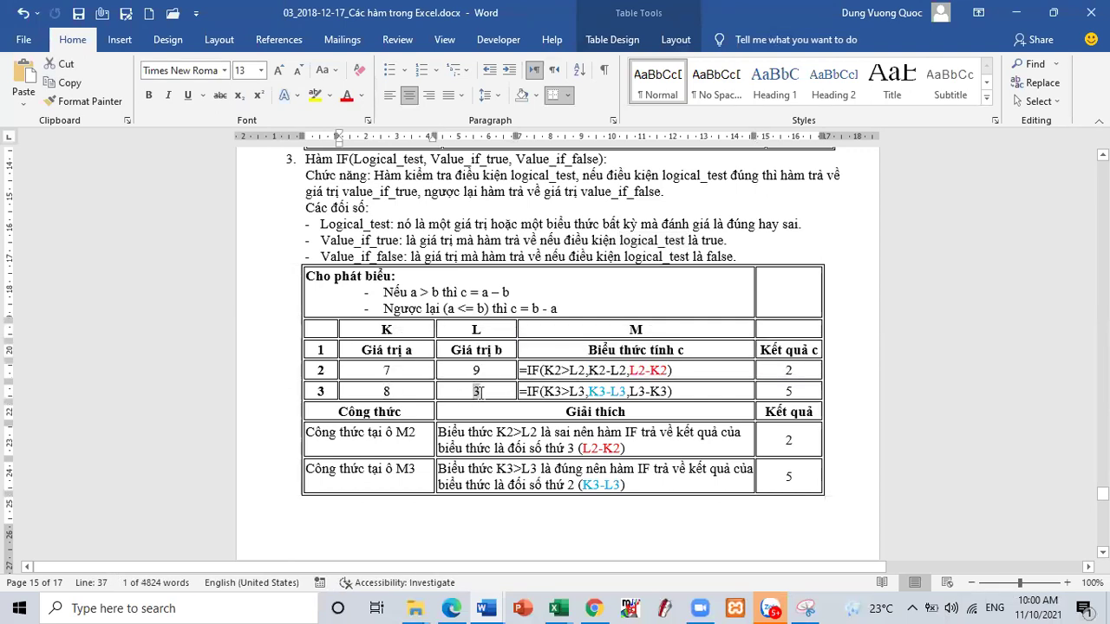
pyautogui.click(556, 392)
pyautogui.doubleClick(556, 392)
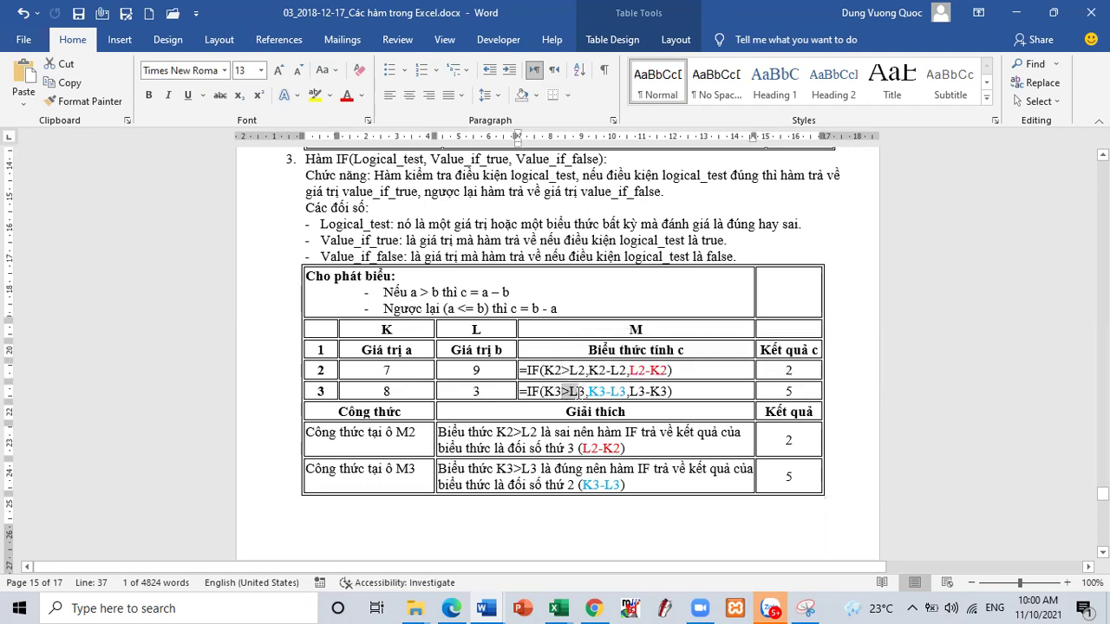
pyautogui.moveTo(599, 395)
pyautogui.moveTo(589, 392); pyautogui.dragTo(628, 392)
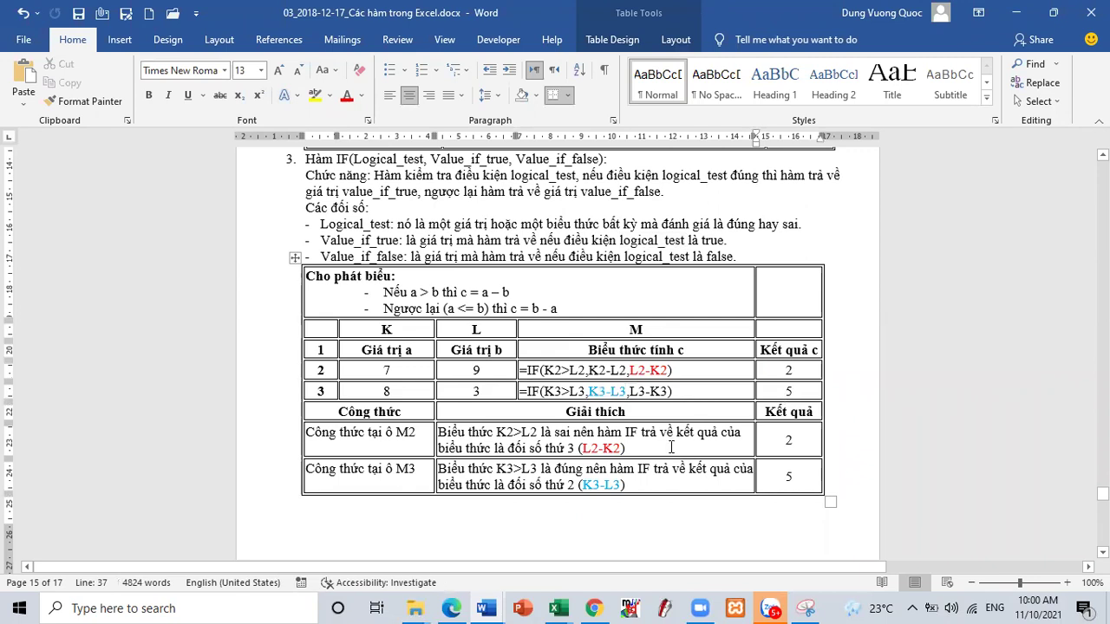
pyautogui.moveTo(666, 444); pyautogui.dragTo(668, 470)
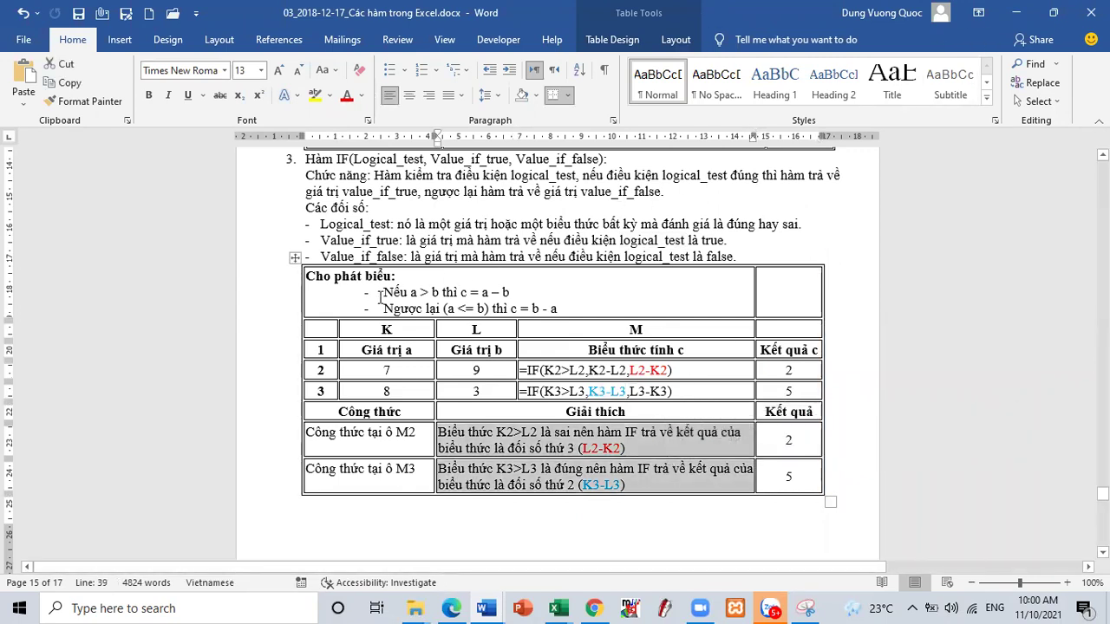
# Step: Copy the two condition lines under "Cho phát biểu" from the Word example into the Excel sheet Bai_1b, starting at cell N25
pyautogui.moveTo(367, 296); pyautogui.dragTo(567, 307)
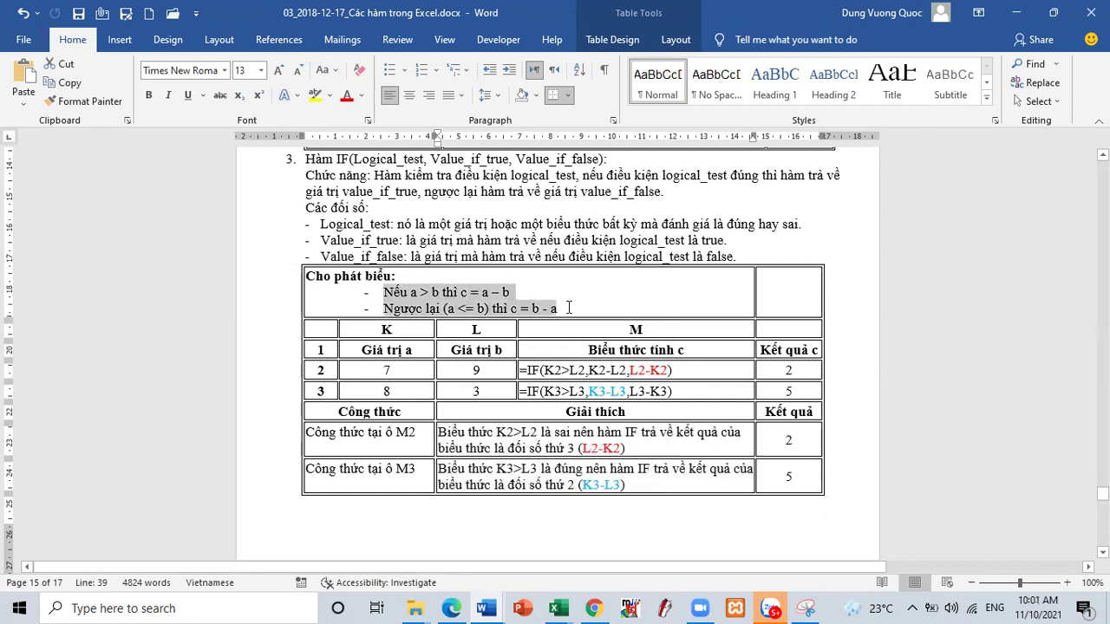
pyautogui.click(1015, 13)
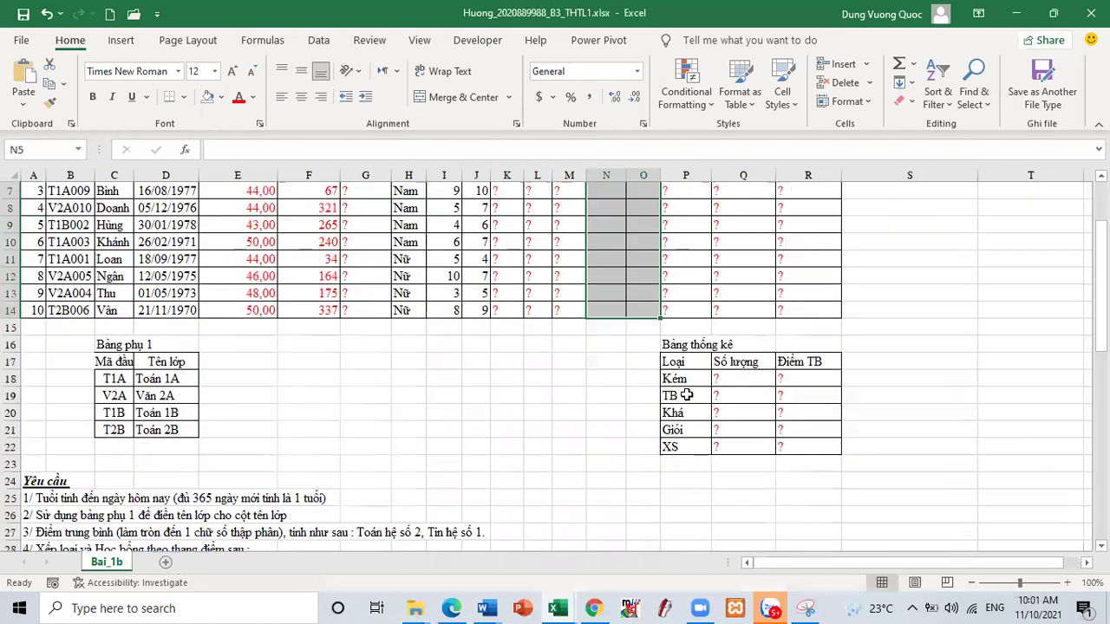
pyautogui.scroll(-4, 685, 390)
pyautogui.click(605, 399)
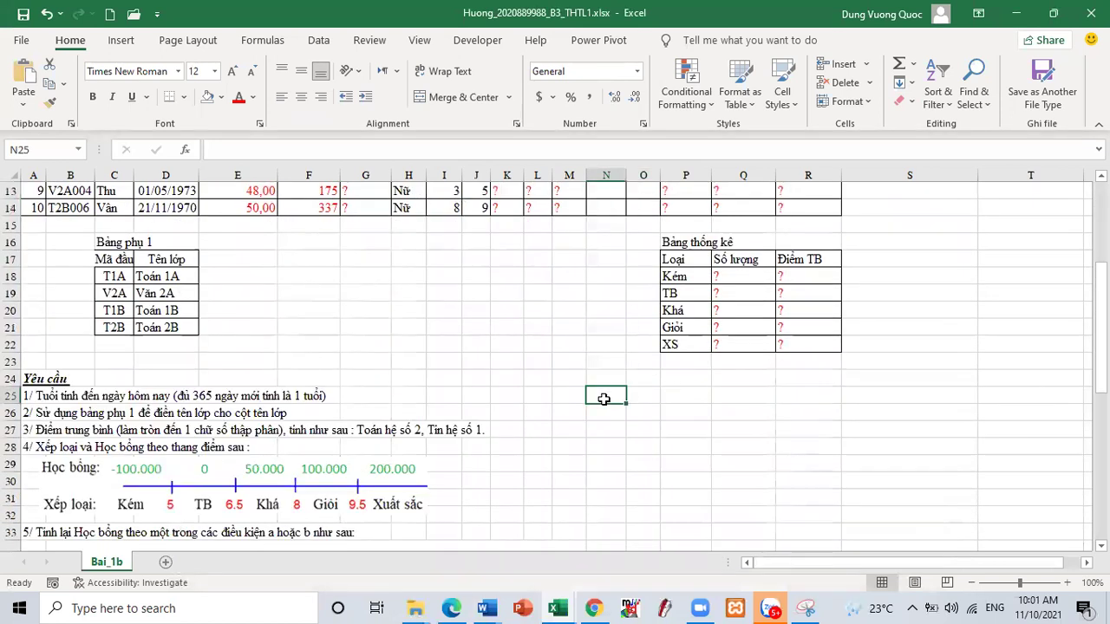
pyautogui.write('- Nếu a > b thì c = a – b Ngược lại (a <= b) thì c = b - a')
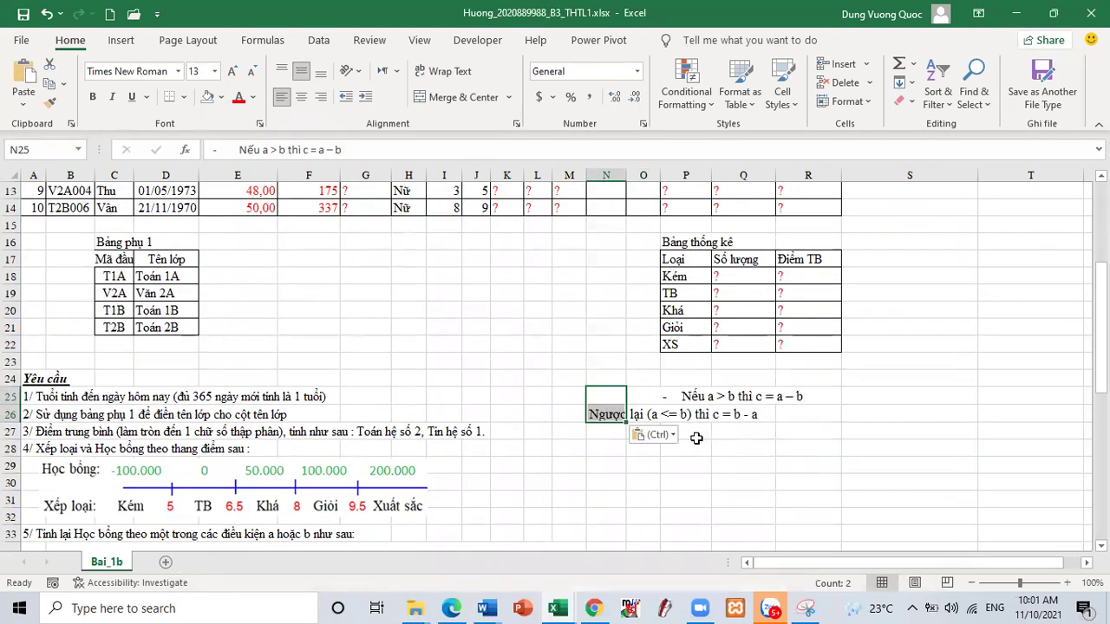
pyautogui.doubleClick(610, 415)
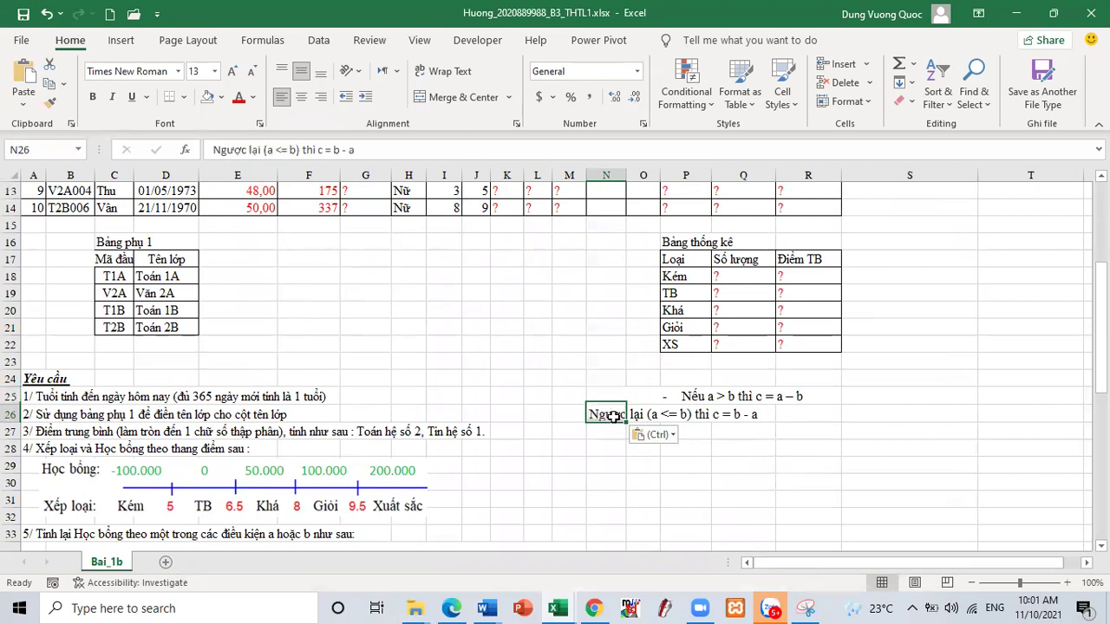
pyautogui.click(613, 399)
pyautogui.doubleClick(617, 396)
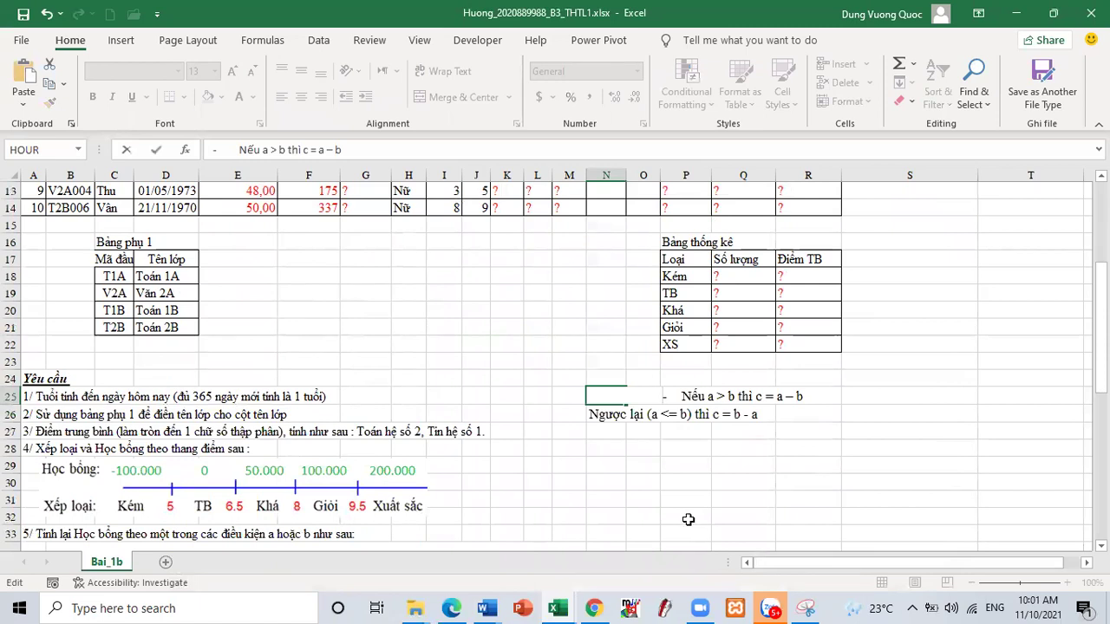
pyautogui.write('=')
pyautogui.click(613, 444)
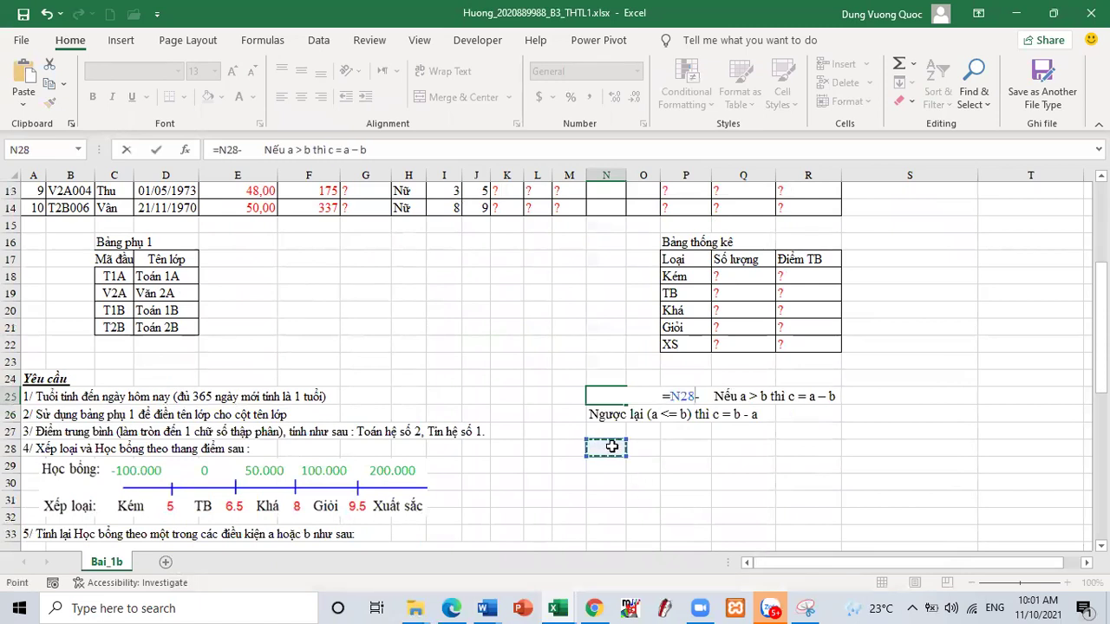
pyautogui.press('Escape')
# Step: Enter the column headings a, b and c in cells N28, O28 and P28
pyautogui.click(618, 451)
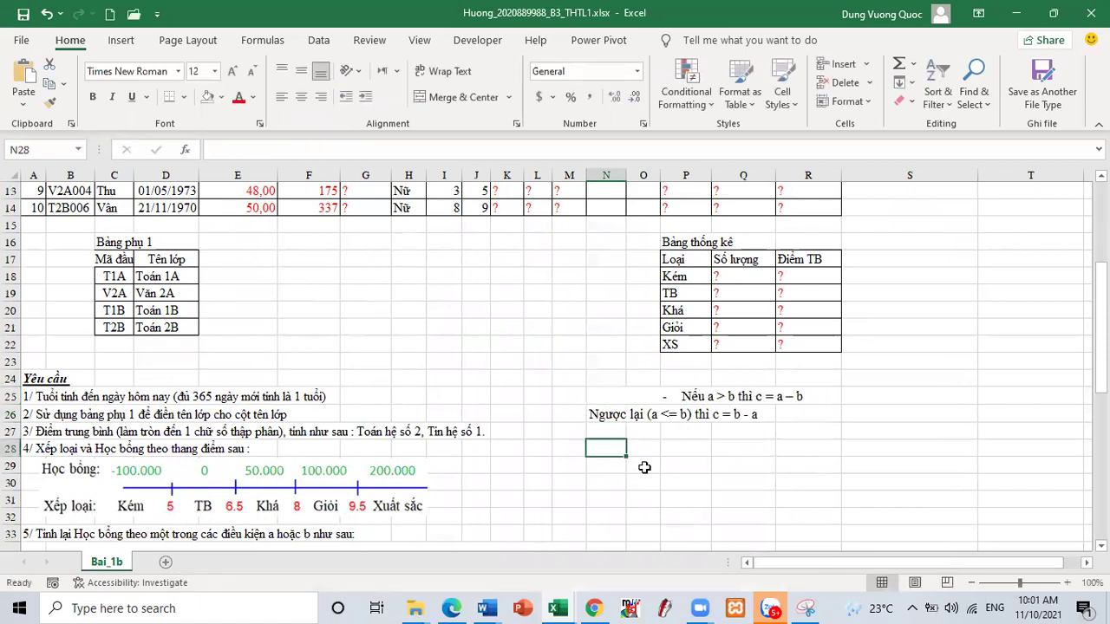
pyautogui.write('a')
pyautogui.press('Tab')
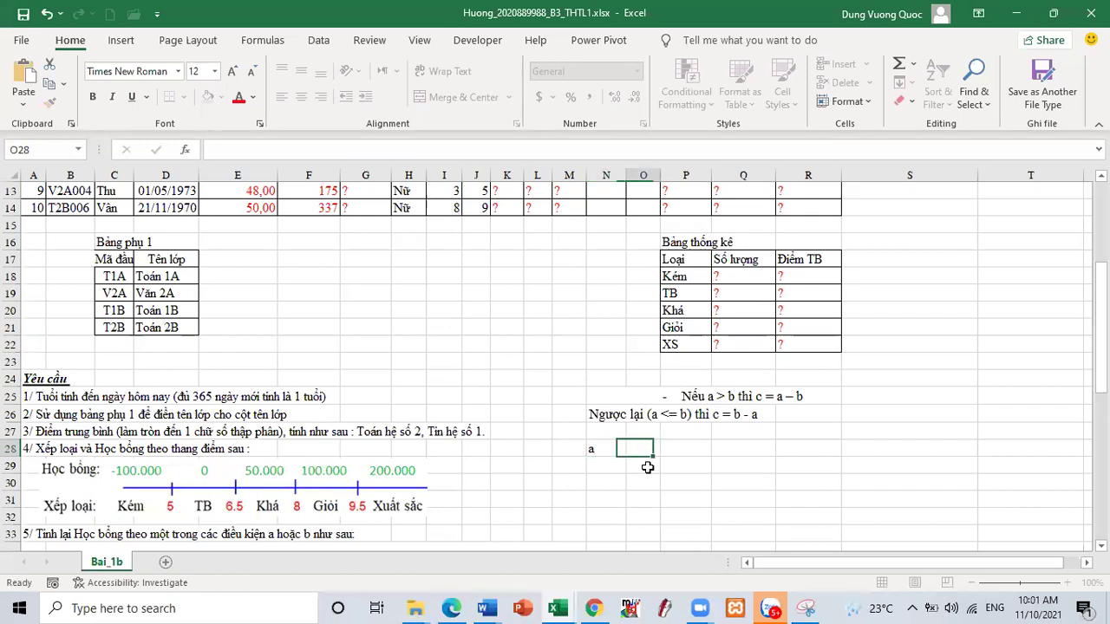
pyautogui.write('b')
pyautogui.press('Tab')
pyautogui.write('c')
pyautogui.press('Return')
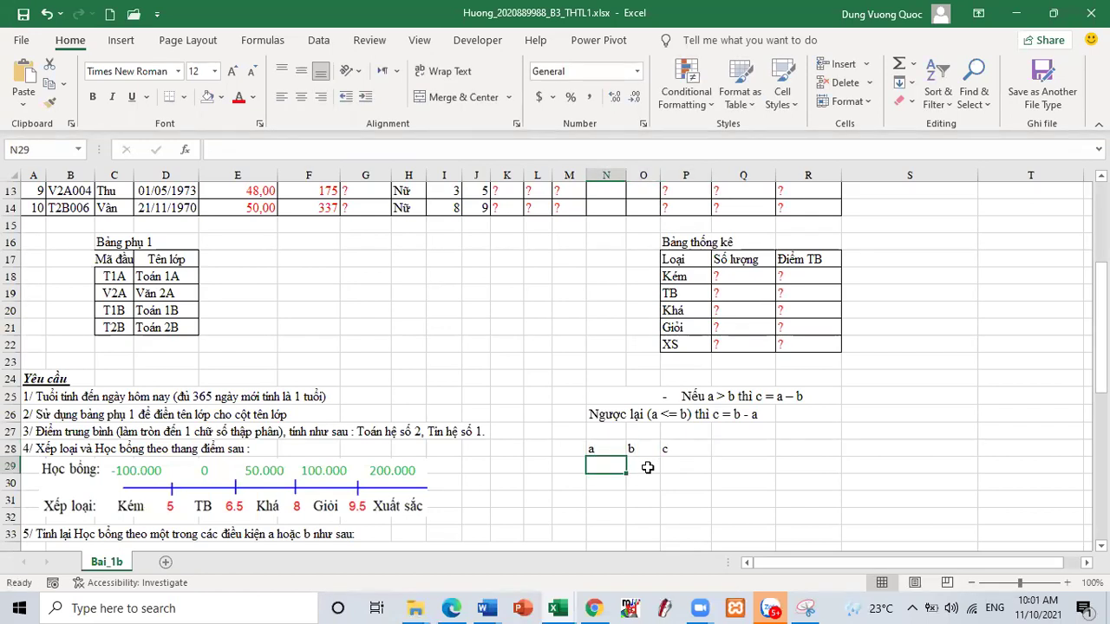
# Step: Fill in the sample values under a and b: 7 and 9 in row 29, 8 and 3 in row 30
pyautogui.write('7')
pyautogui.press('Tab')
pyautogui.write('9')
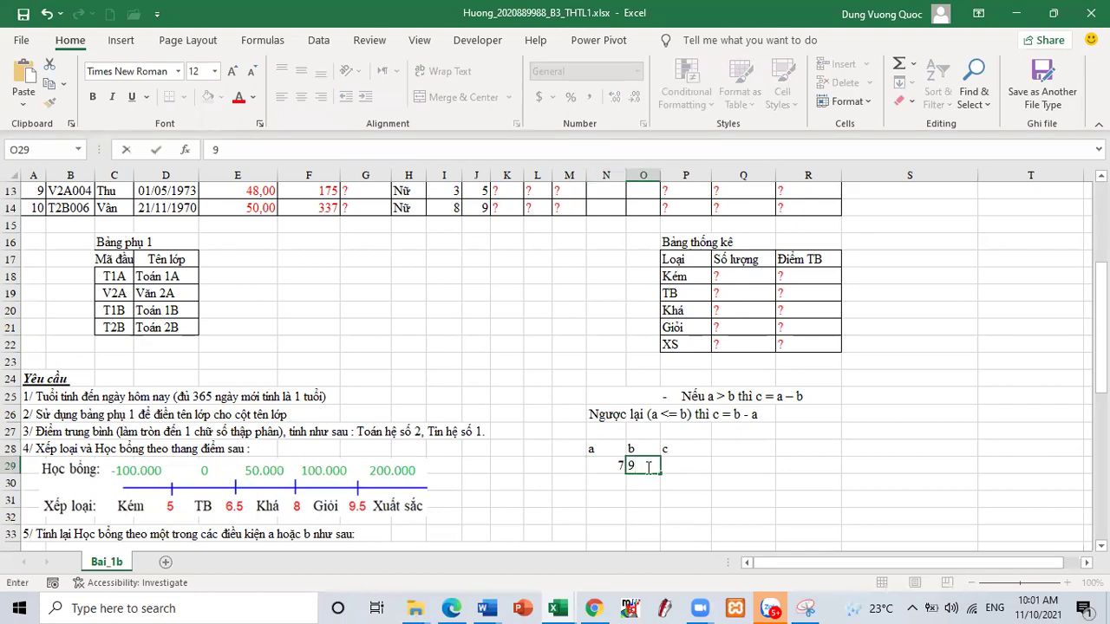
pyautogui.press('Return')
pyautogui.write('8')
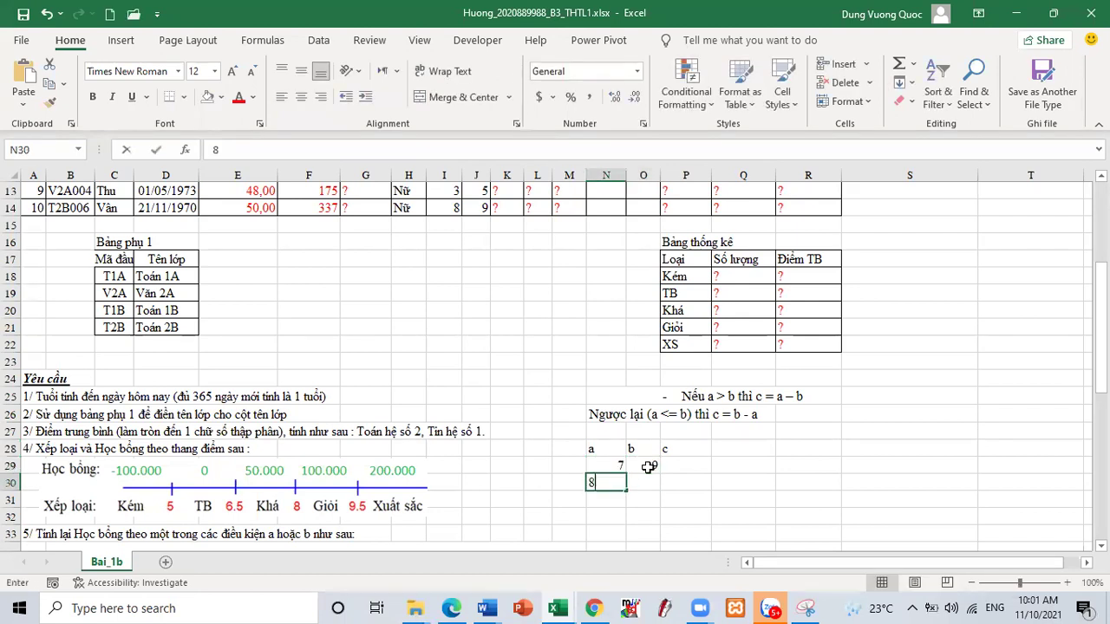
pyautogui.press('Tab')
pyautogui.write('3')
pyautogui.press('Tab')
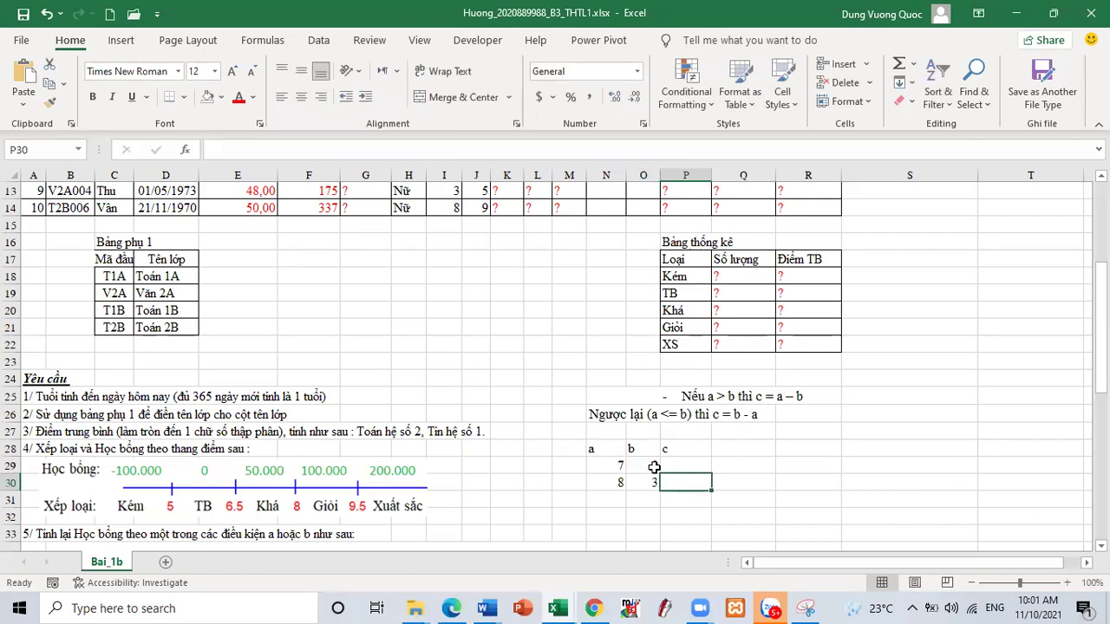
# Step: Begin an IF formula in cell P29 under c, using N29>O29 as the logical test
pyautogui.click(684, 465)
pyautogui.write('=')
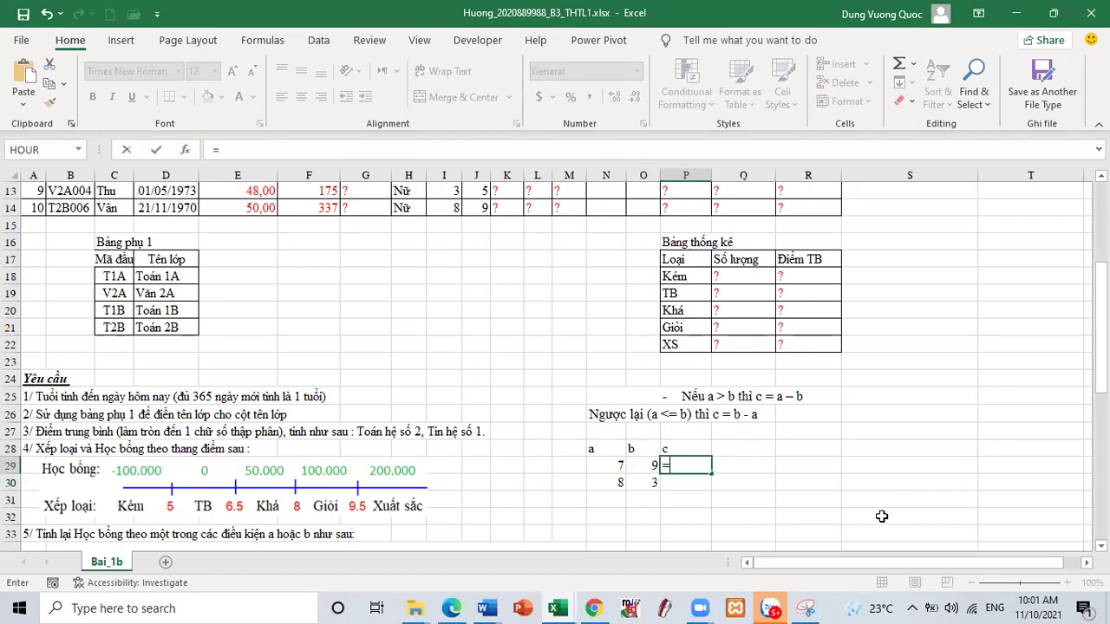
pyautogui.write('if')
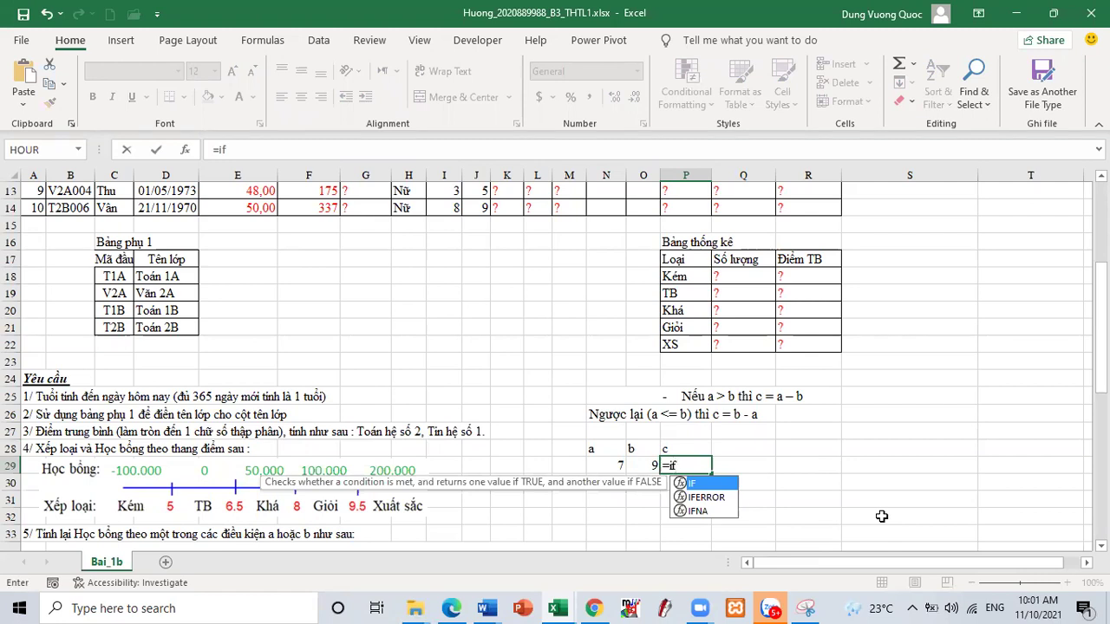
pyautogui.write('(')
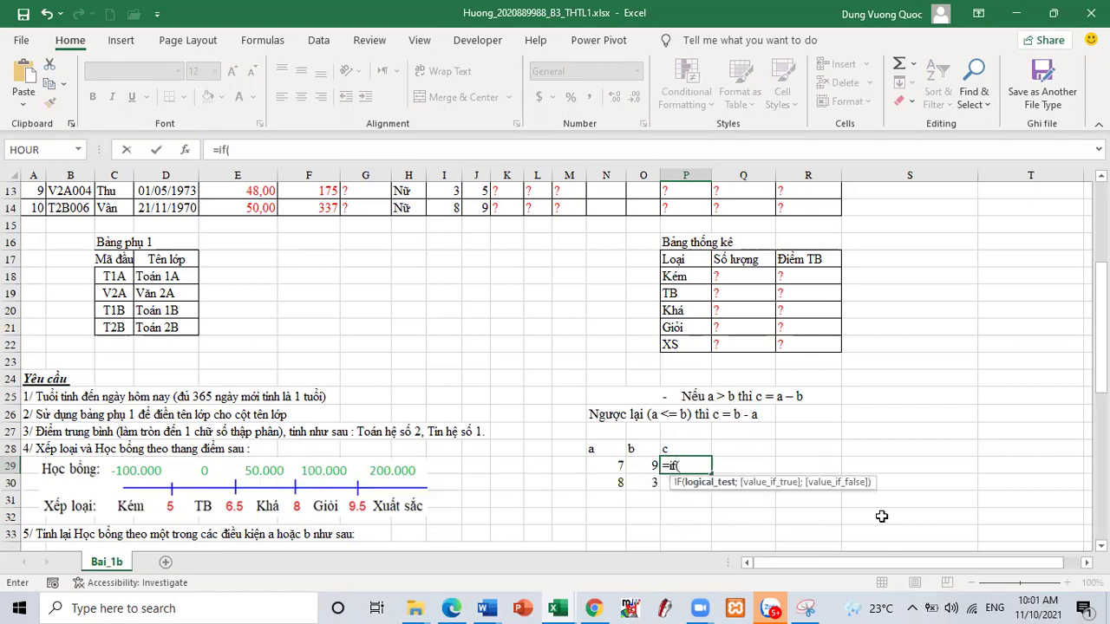
pyautogui.click(610, 468)
pyautogui.write('>')
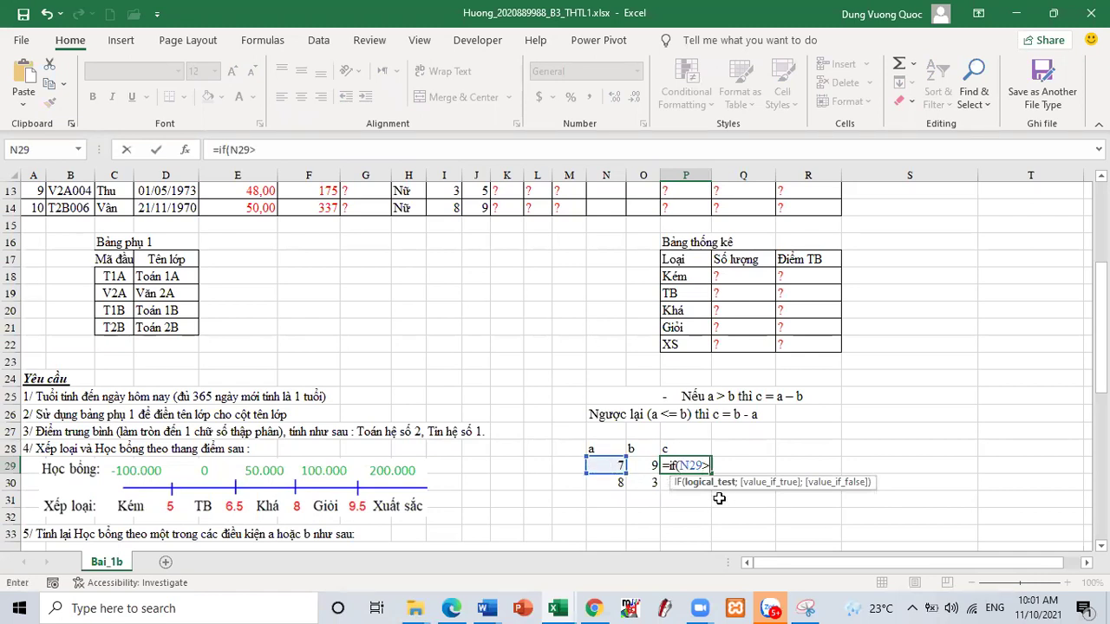
pyautogui.click(649, 465)
pyautogui.write(';')
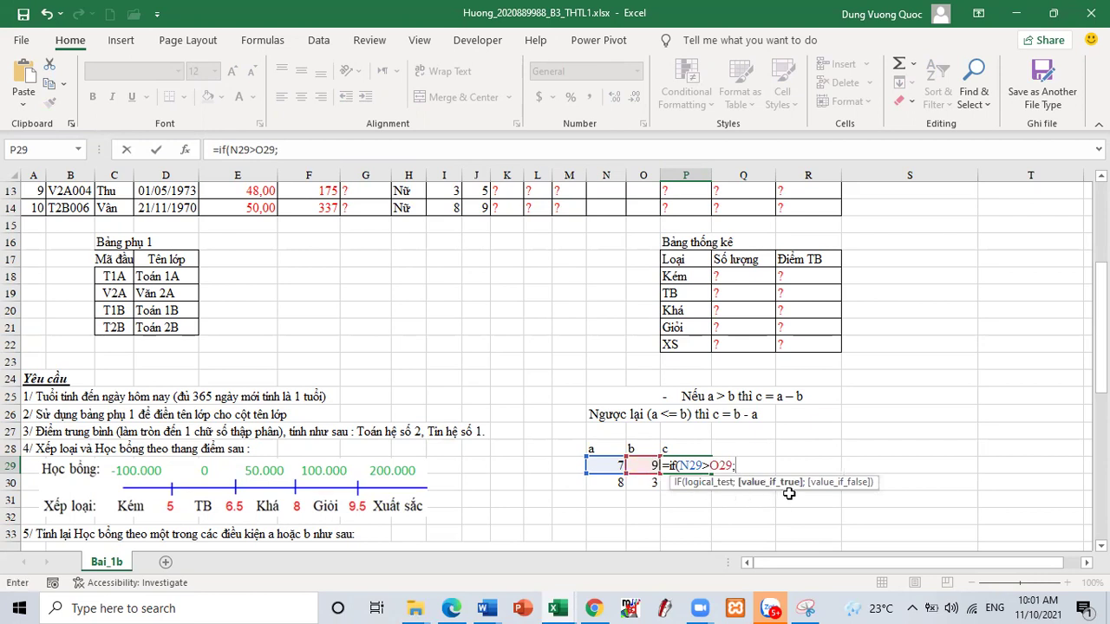
# Step: Complete the P29 formula with N29-O29 if true and O29-N29 if false, and fill it down to P30
pyautogui.click(602, 466)
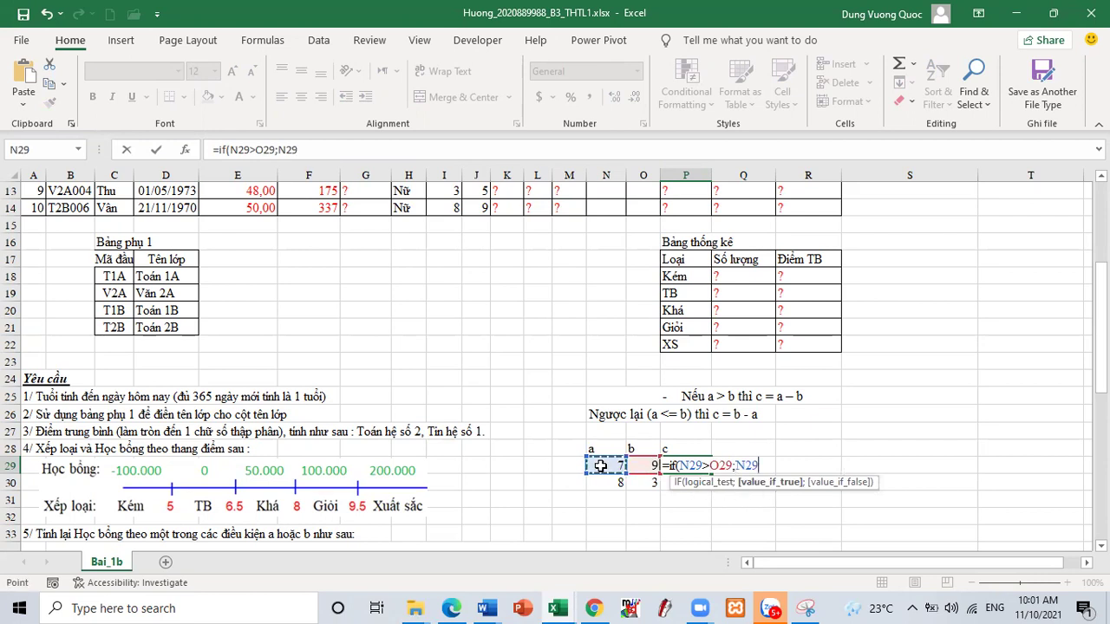
pyautogui.write('-')
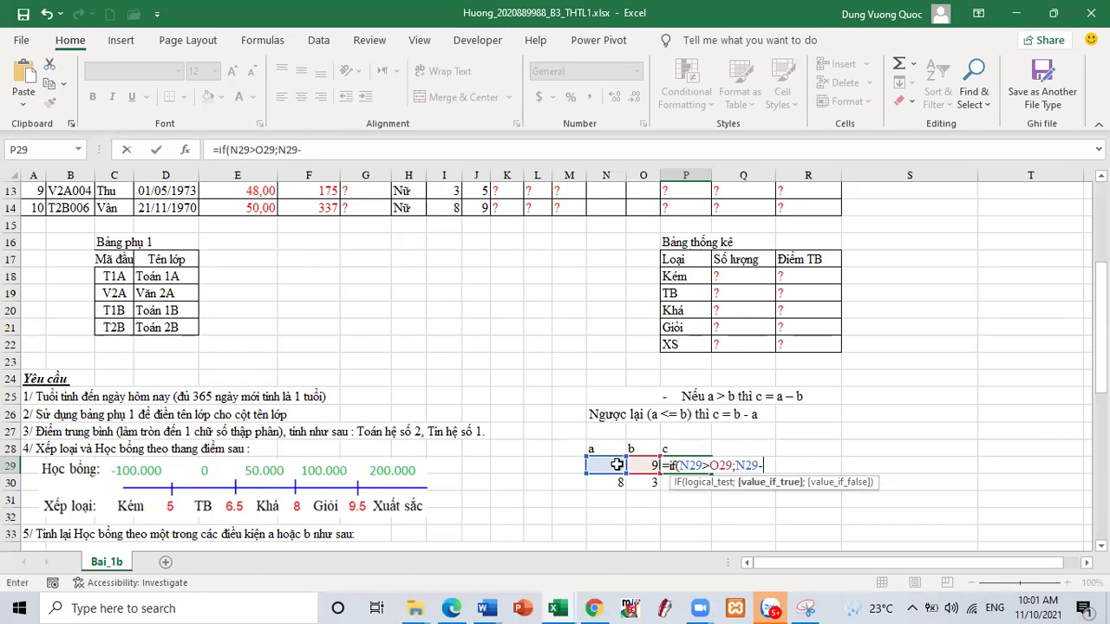
pyautogui.click(643, 466)
pyautogui.write(';')
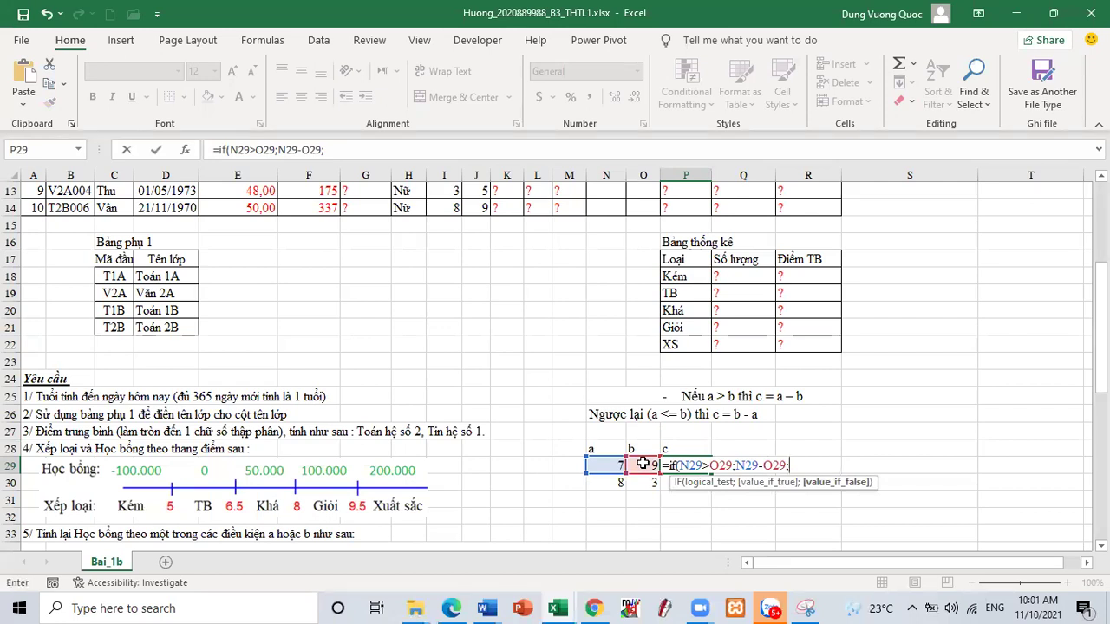
pyautogui.click(643, 465)
pyautogui.write('-')
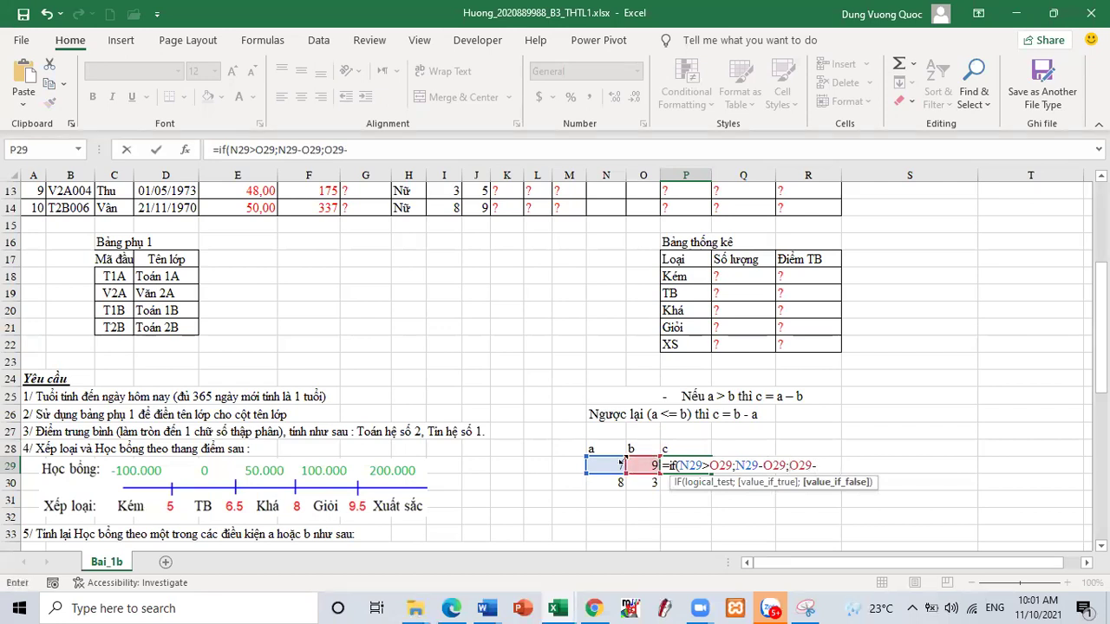
pyautogui.click(615, 464)
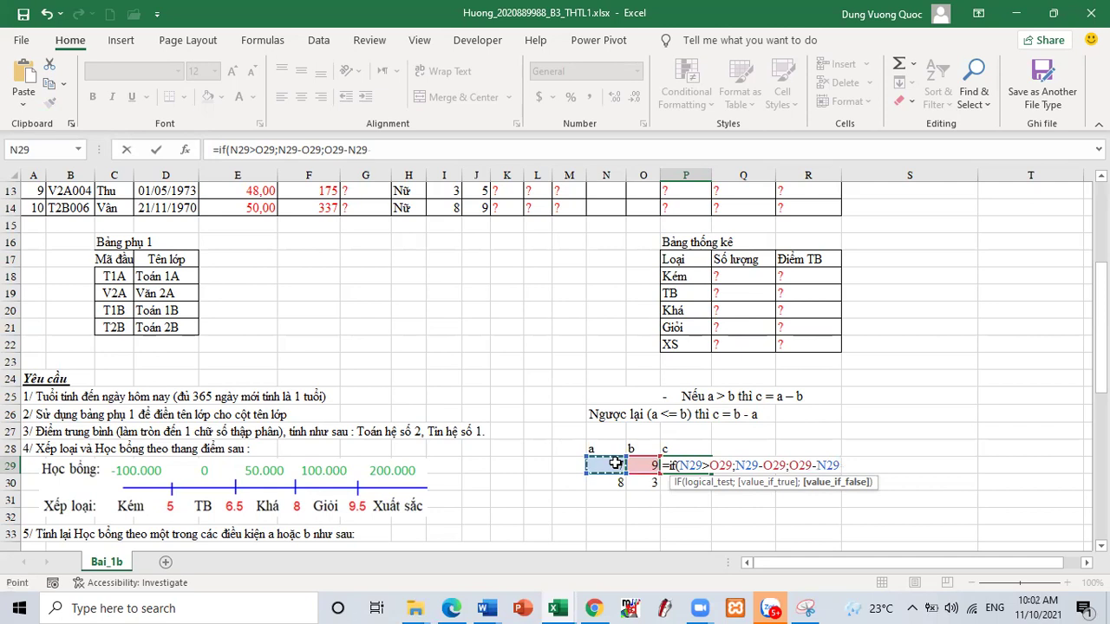
pyautogui.write(')')
pyautogui.press('Return')
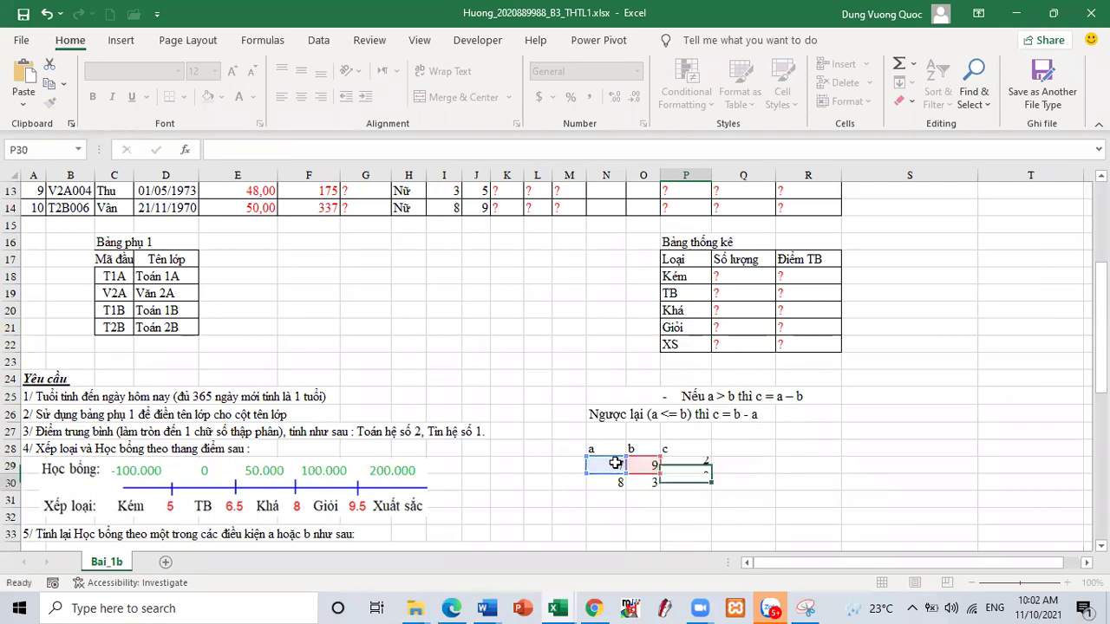
pyautogui.click(690, 465)
pyautogui.moveTo(711, 474); pyautogui.dragTo(711, 489)
# Step: Begin an IF formula in cell N5 under "Thi lại Toán", using I5<5 on the Toán score as the test
pyautogui.scroll(4, 438, 364)
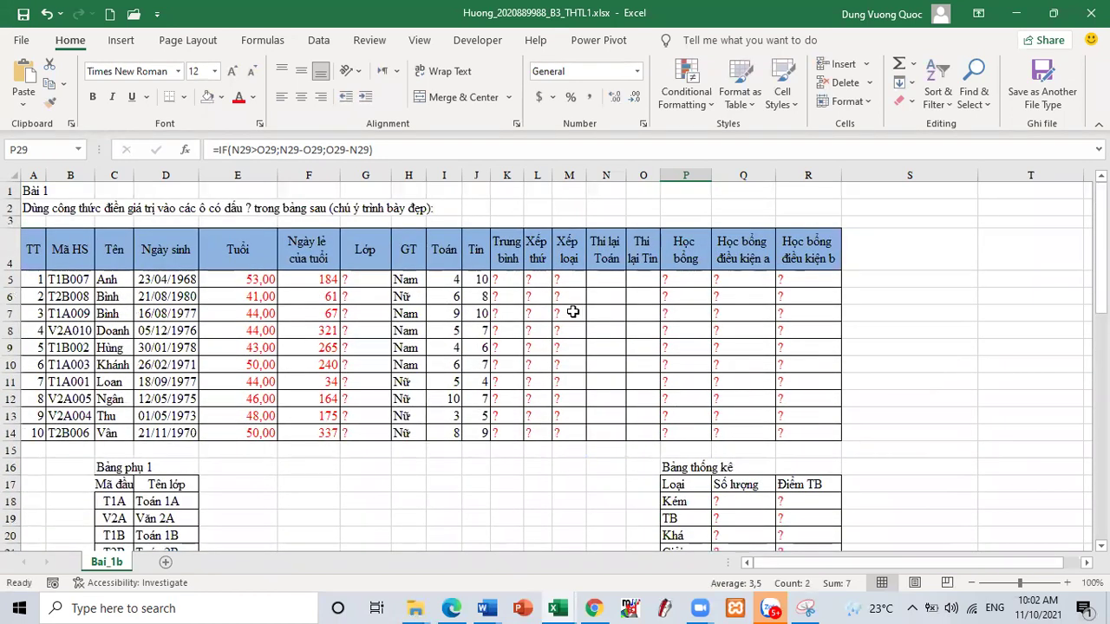
pyautogui.click(618, 274)
pyautogui.click(895, 315)
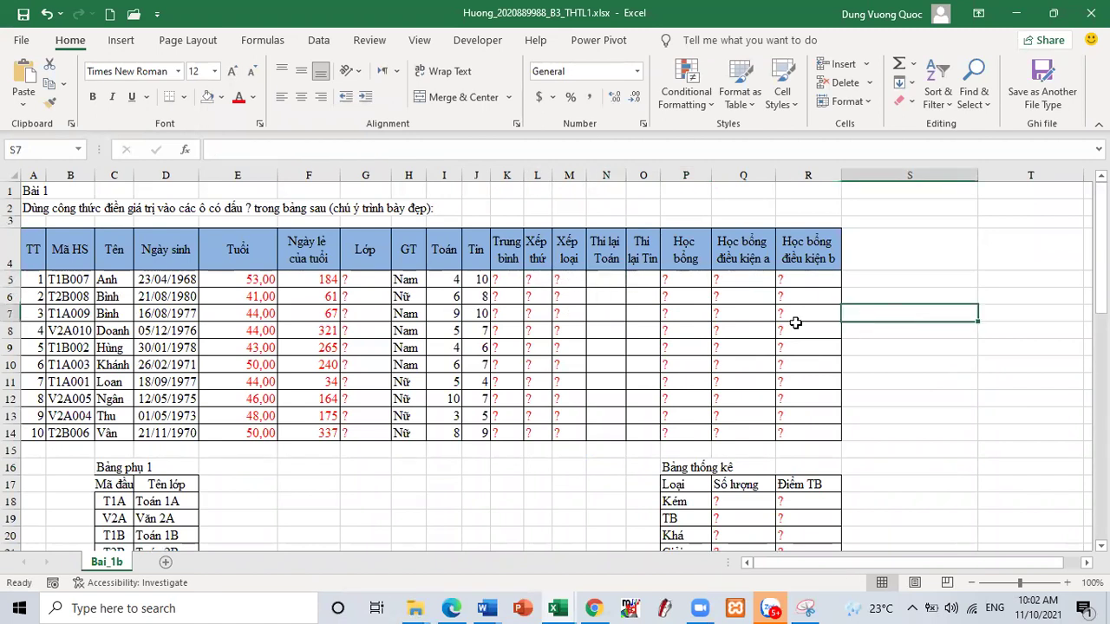
pyautogui.click(607, 278)
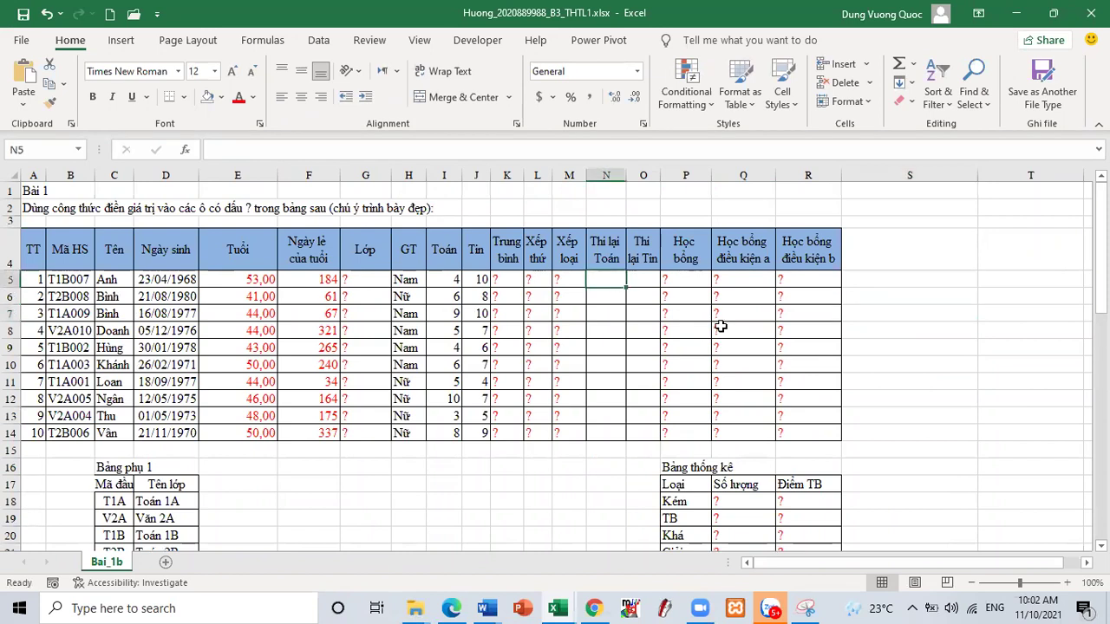
pyautogui.write('=')
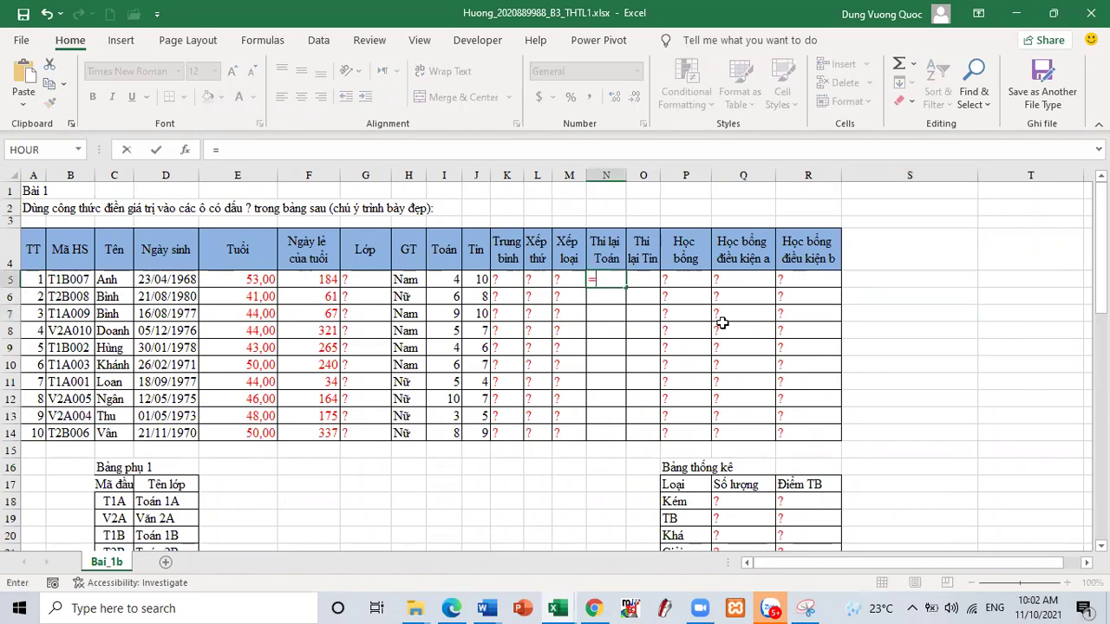
pyautogui.write('if')
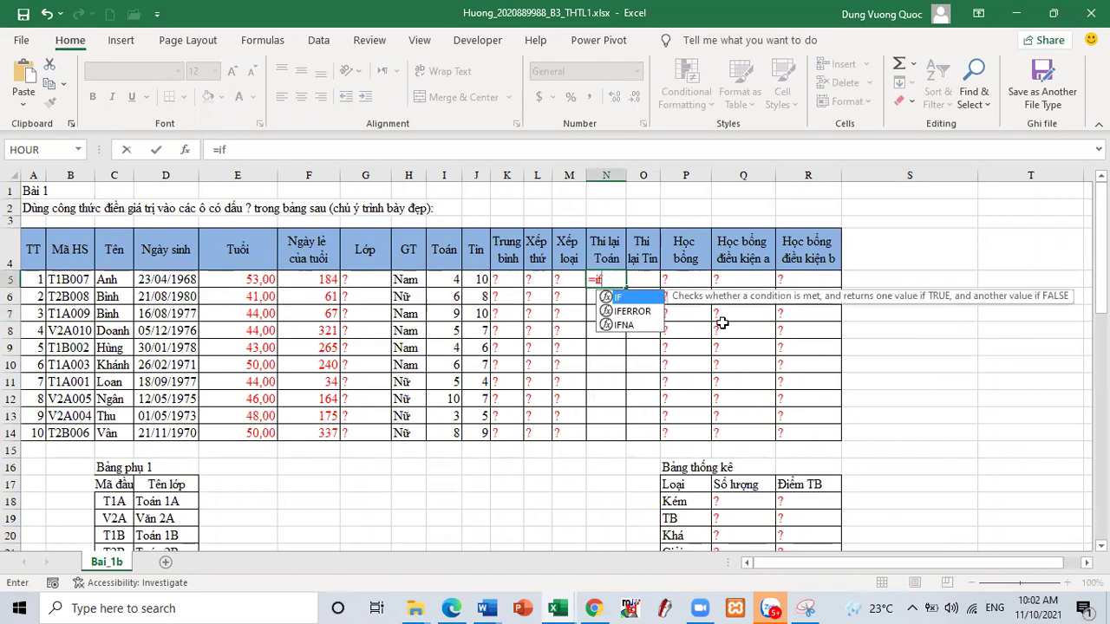
pyautogui.write('(')
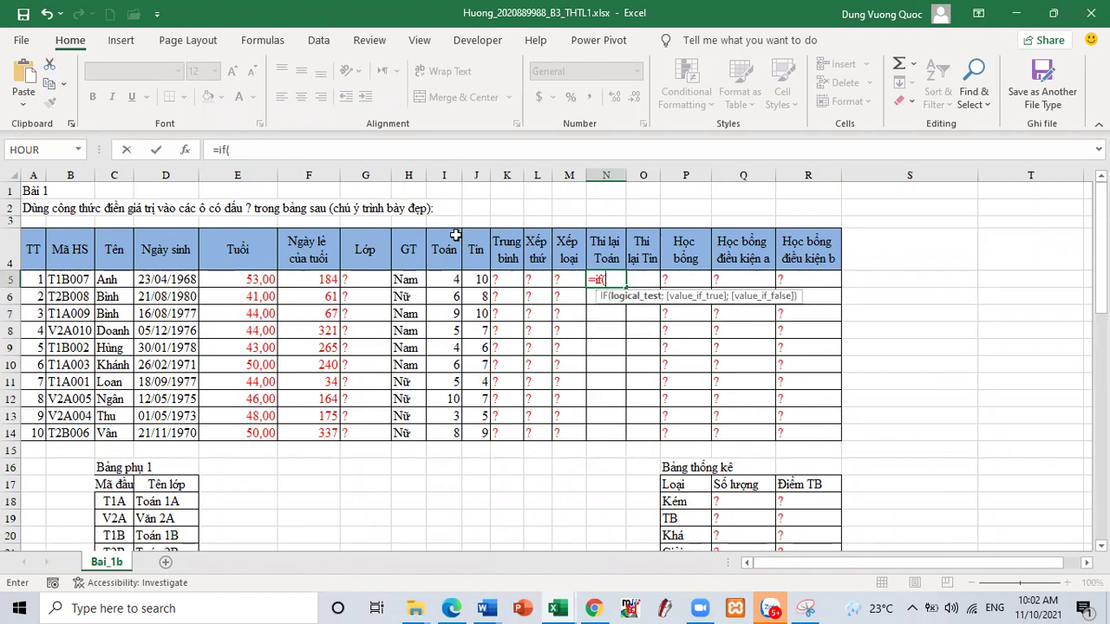
pyautogui.click(444, 280)
pyautogui.write('<5;')
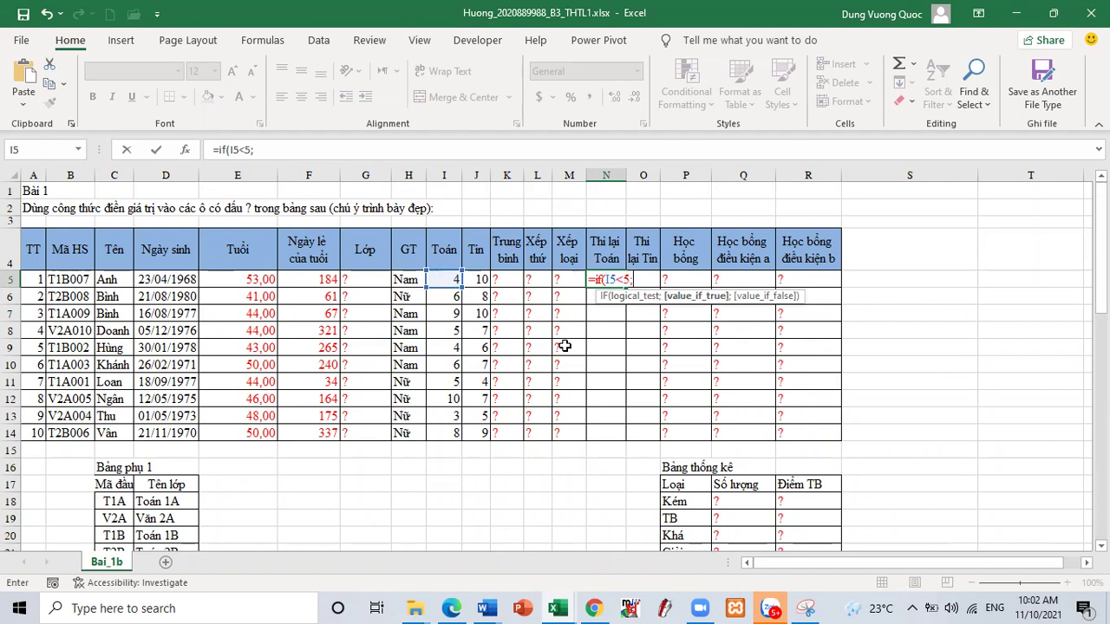
# Step: Complete the N5 formula so it returns "Thi Lại" when true and "Qua" when false
pyautogui.write('"Thi Lai')
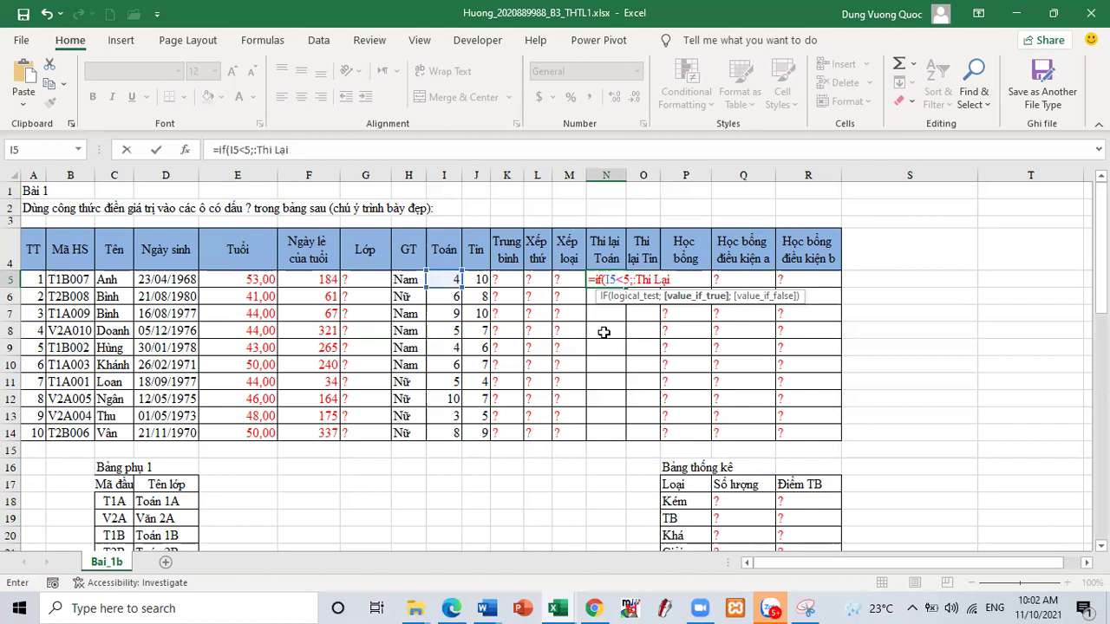
pyautogui.click(641, 281)
pyautogui.write('"')
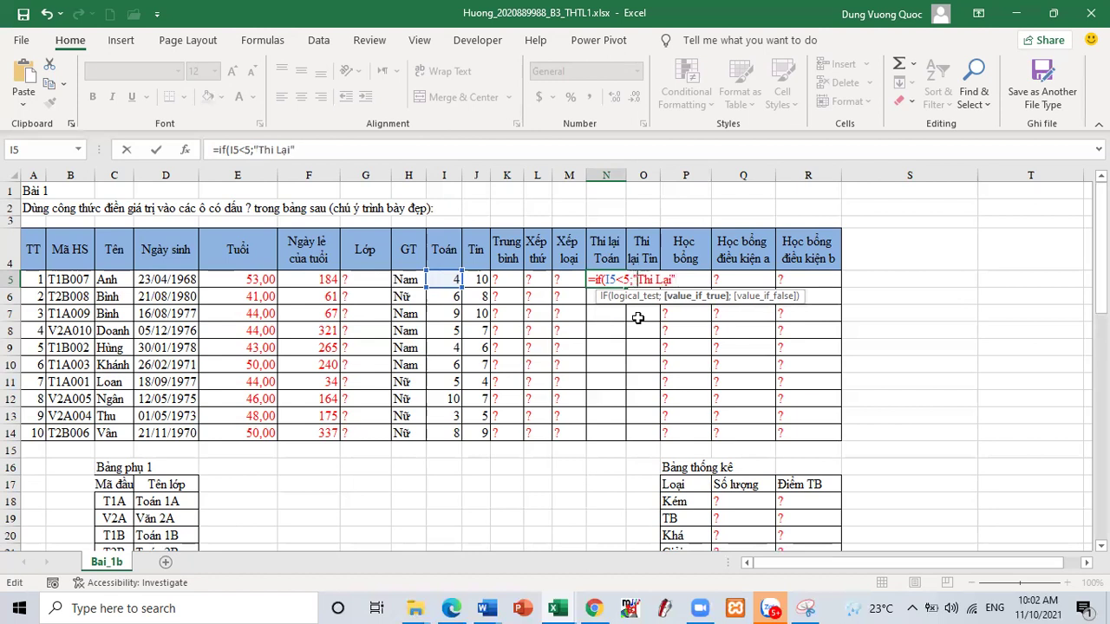
pyautogui.write(';')
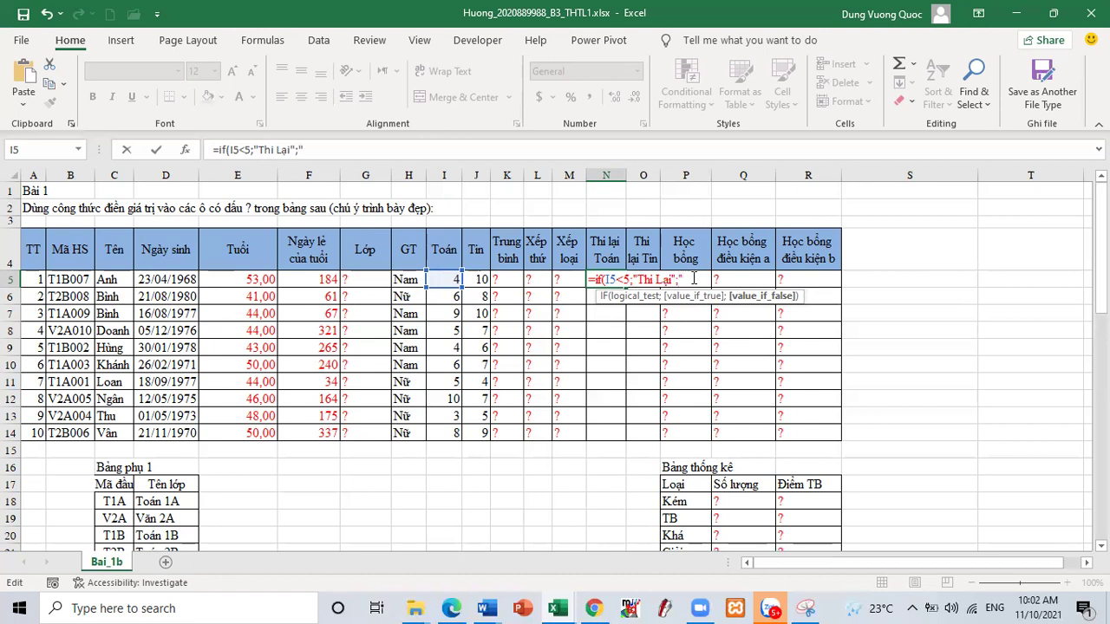
pyautogui.write('"Qua")')
pyautogui.press('Return')
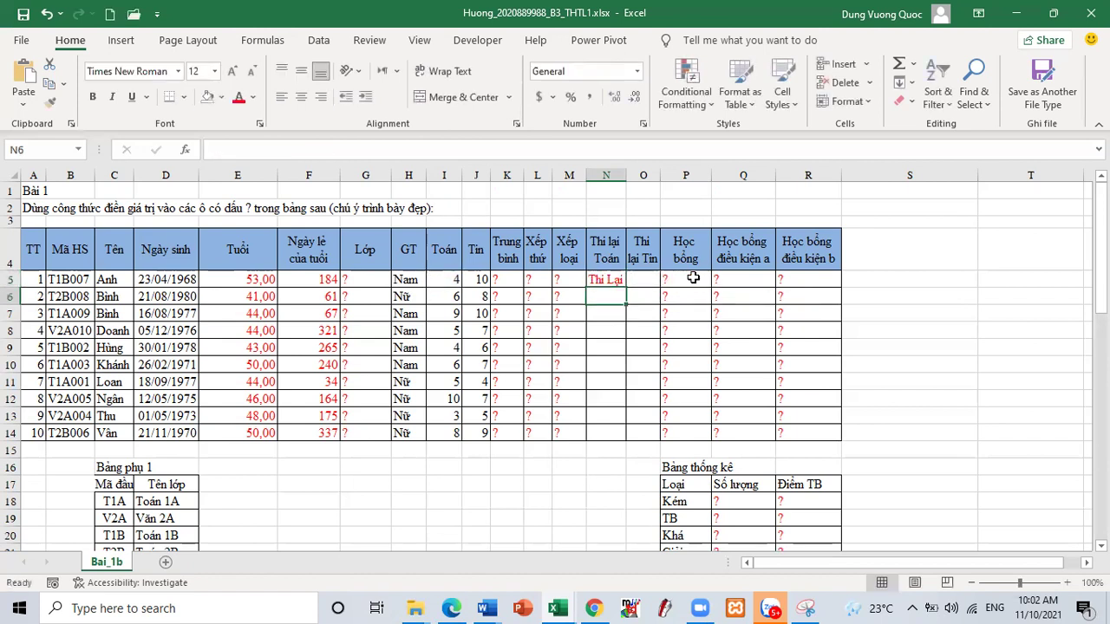
# Step: Fill the "Thi lại Toán" formula down from N5 to N14 and check the Toán scores in I5, I9 and I13
pyautogui.click(610, 279)
pyautogui.doubleClick(626, 288)
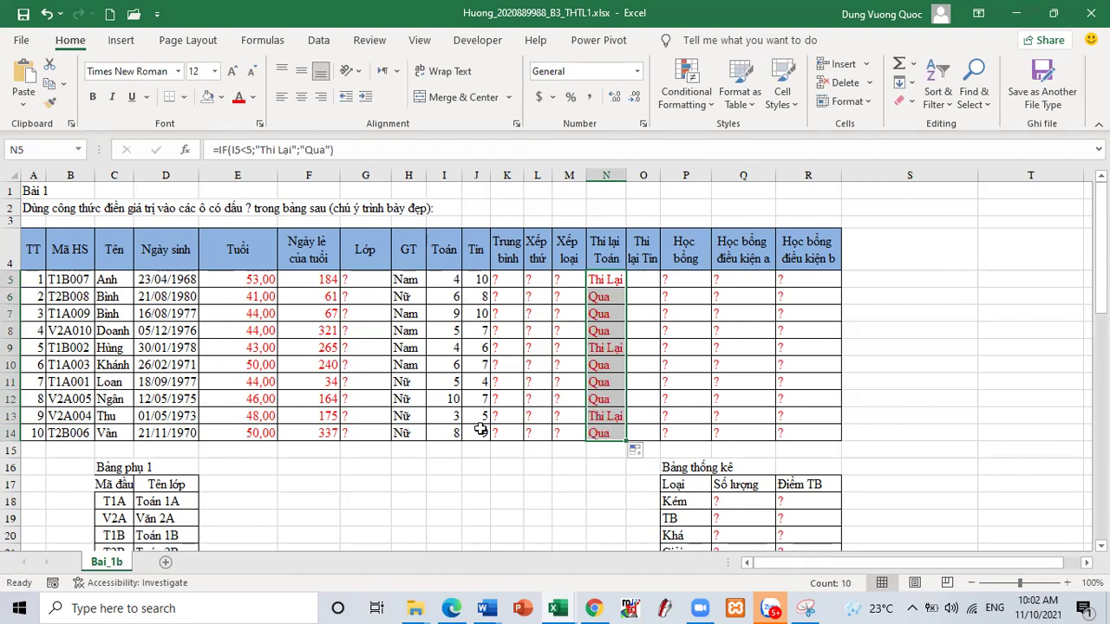
pyautogui.click(460, 277)
pyautogui.click(451, 351)
pyautogui.click(451, 416)
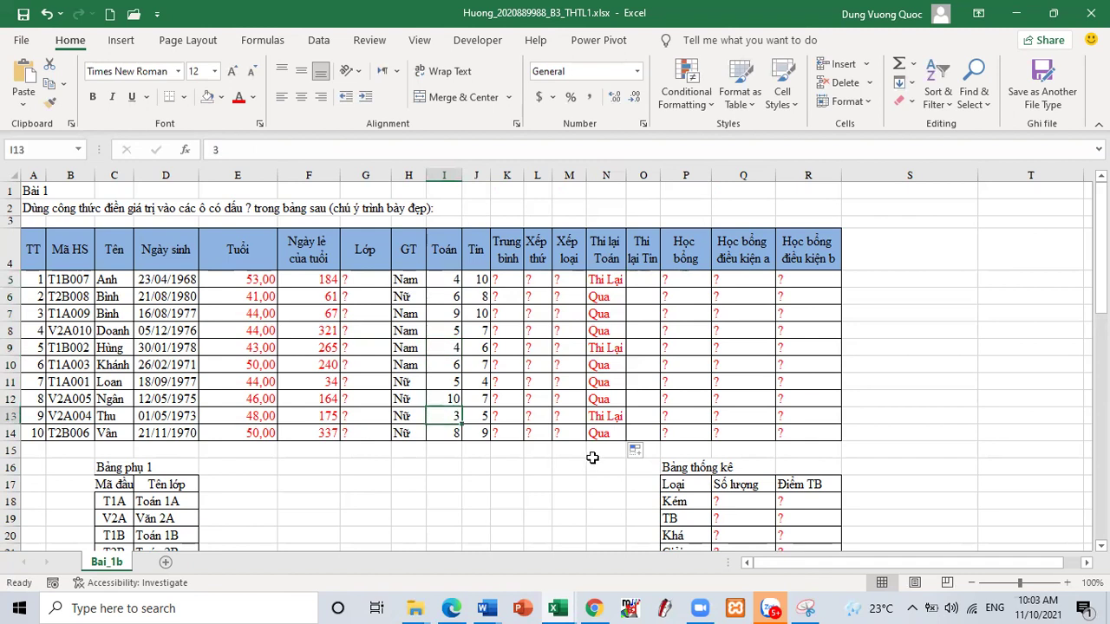
# Step: Enter the formula =IF(J5<5;"X";"") in cell O5 under "Thi lại Tin"
pyautogui.click(646, 276)
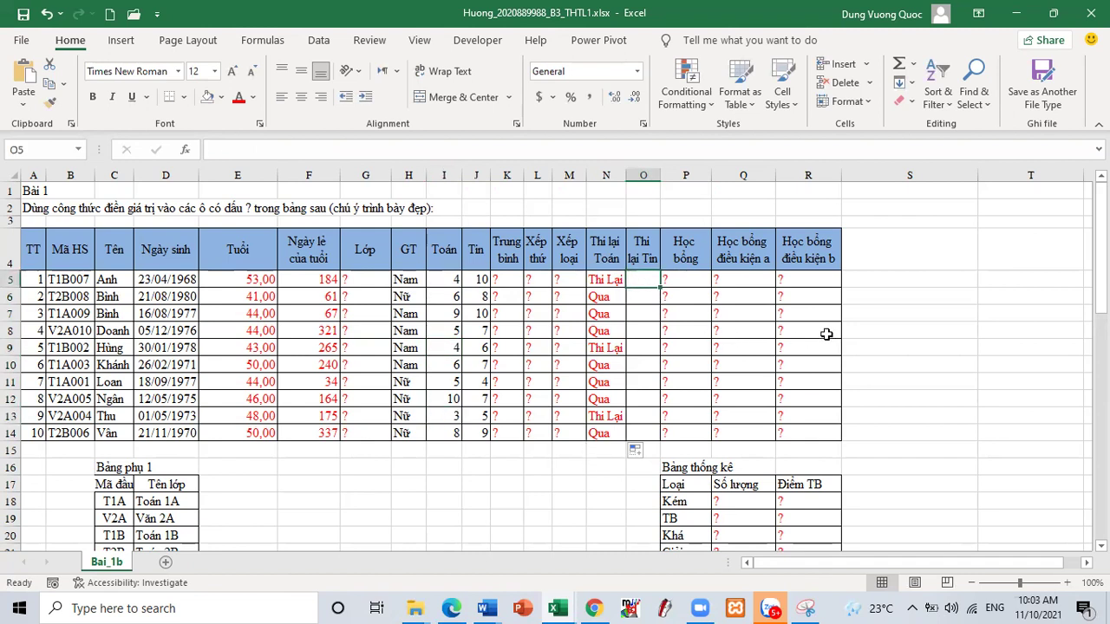
pyautogui.write('=if(')
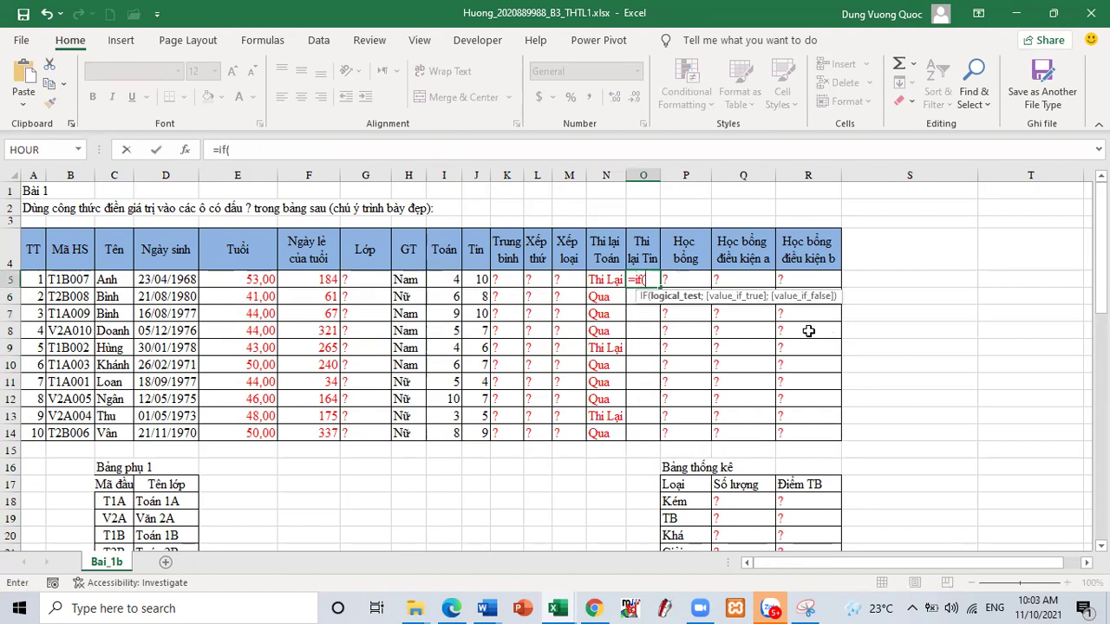
pyautogui.click(473, 274)
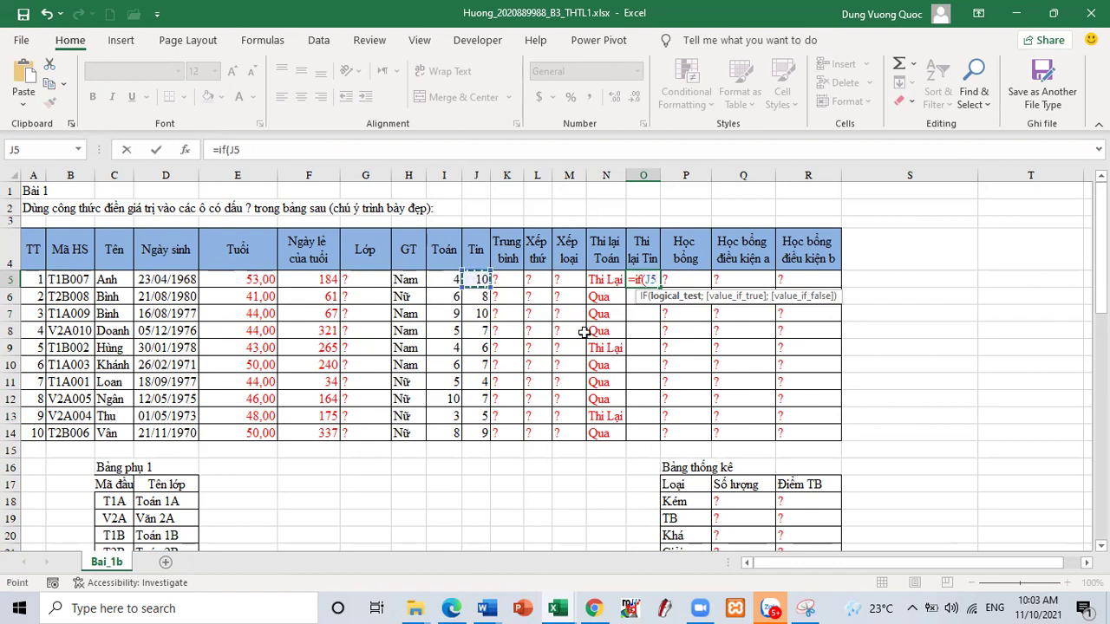
pyautogui.write('<5')
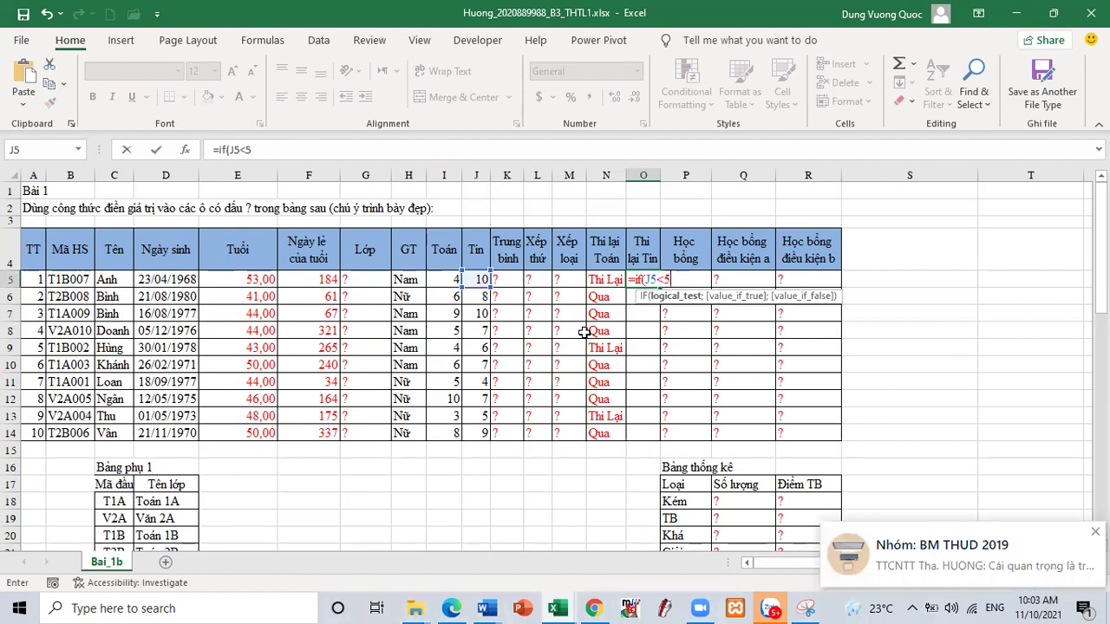
pyautogui.write(';"X')
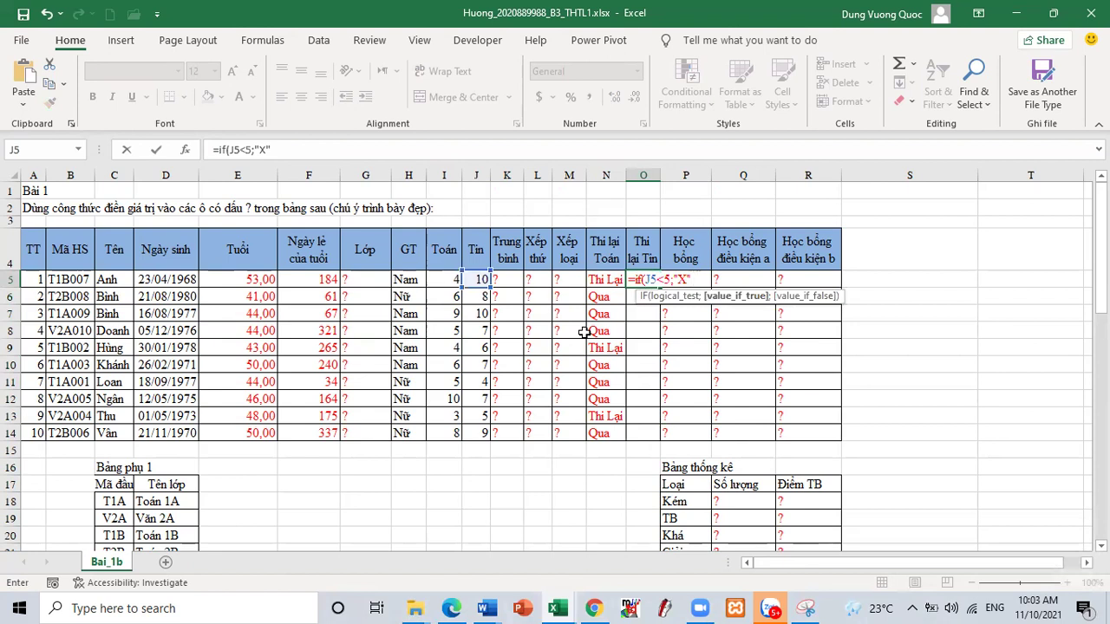
pyautogui.write(';"')
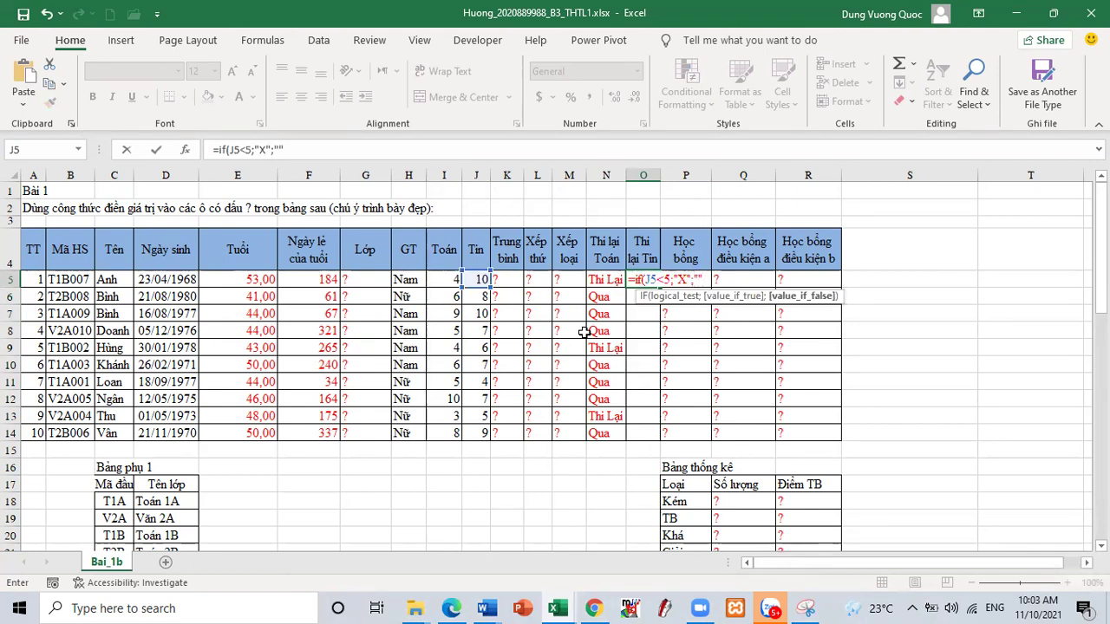
pyautogui.press('Return')
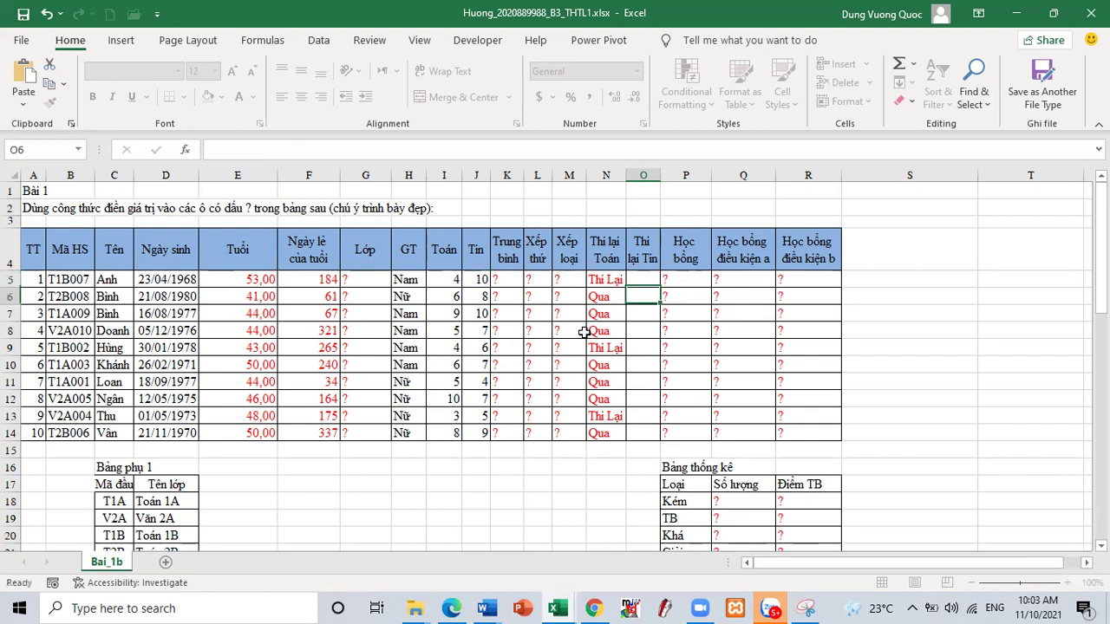
# Step: Fill the "Thi lại Tin" formula down from O5 to O14, and select cells N5:O5
pyautogui.click(657, 283)
pyautogui.moveTo(657, 288); pyautogui.dragTo(657, 440)
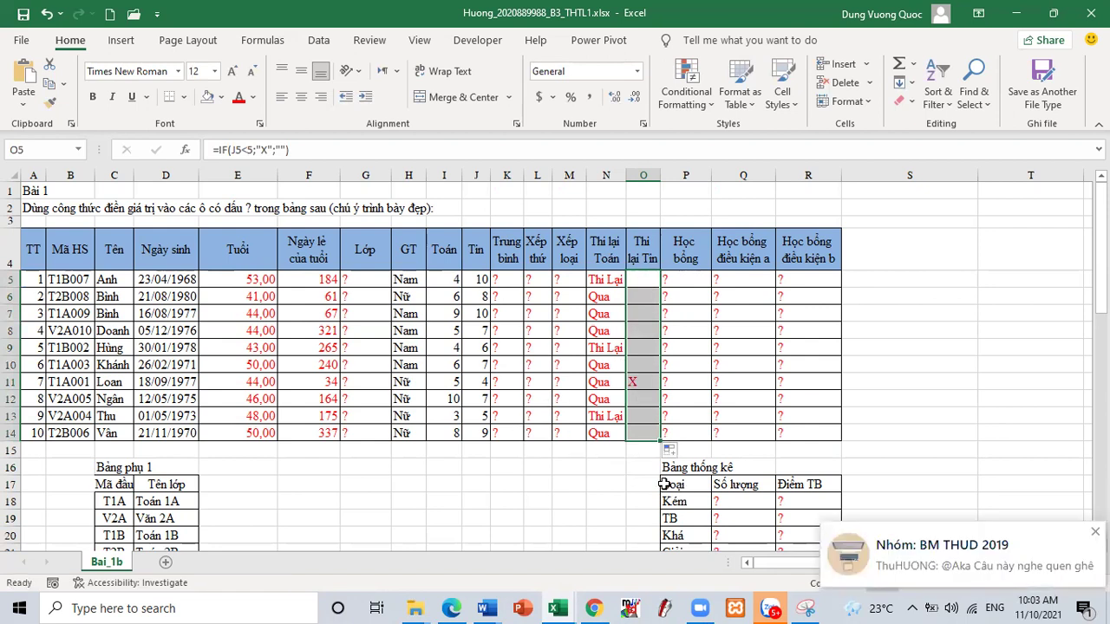
pyautogui.moveTo(600, 282); pyautogui.dragTo(652, 279)
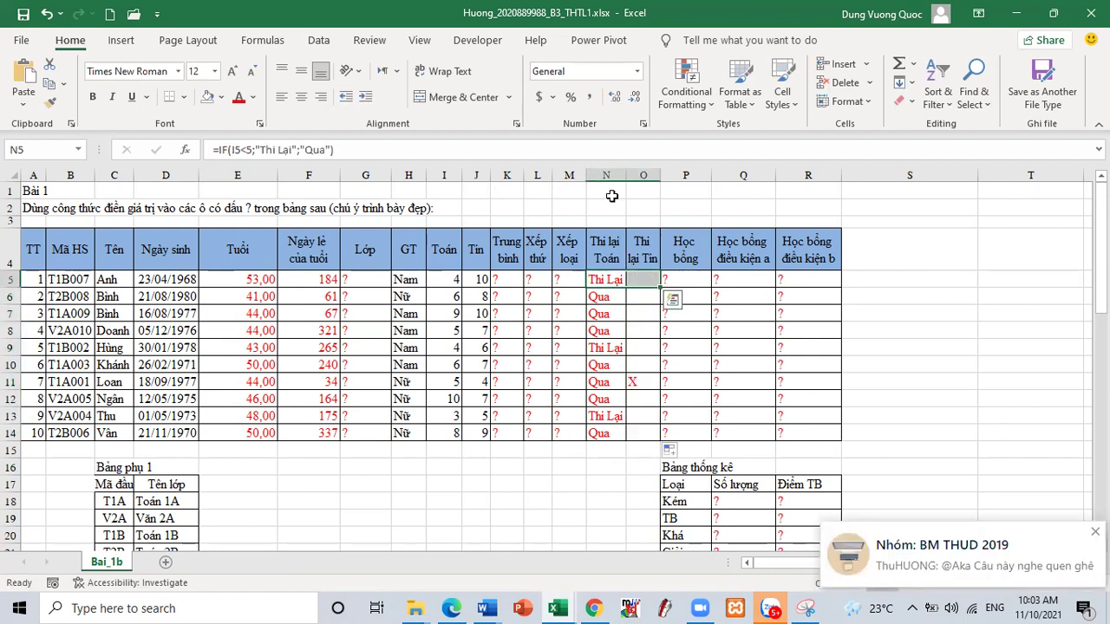